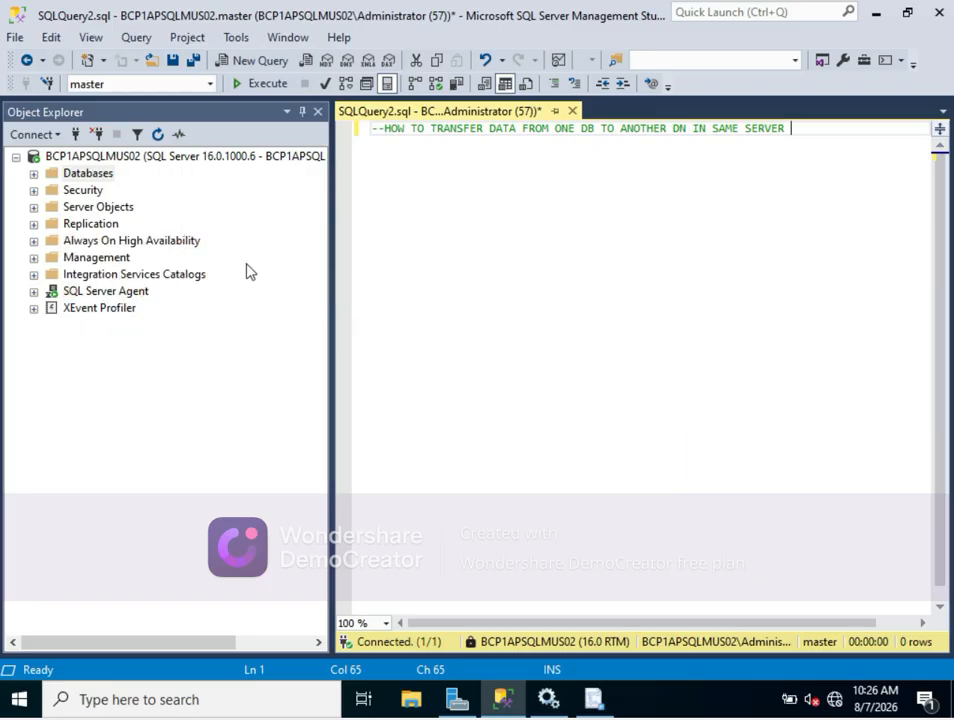
- Expand the COGNIZANT database in the server's databases and view the top 1000 rows of its dbo.AUDIT table
click(34, 176)
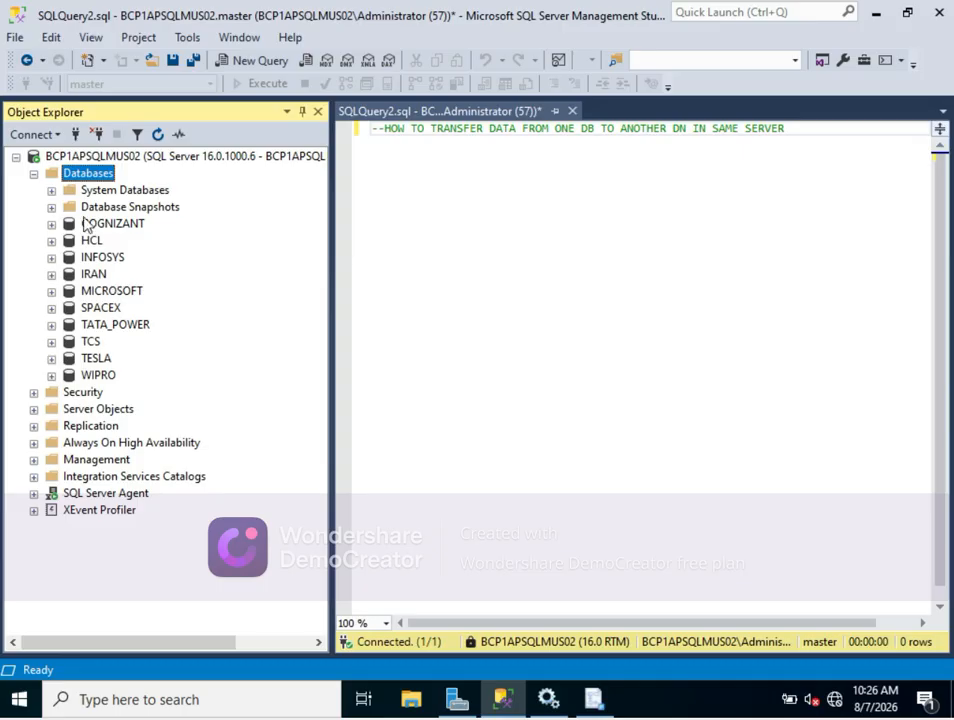
click(52, 224)
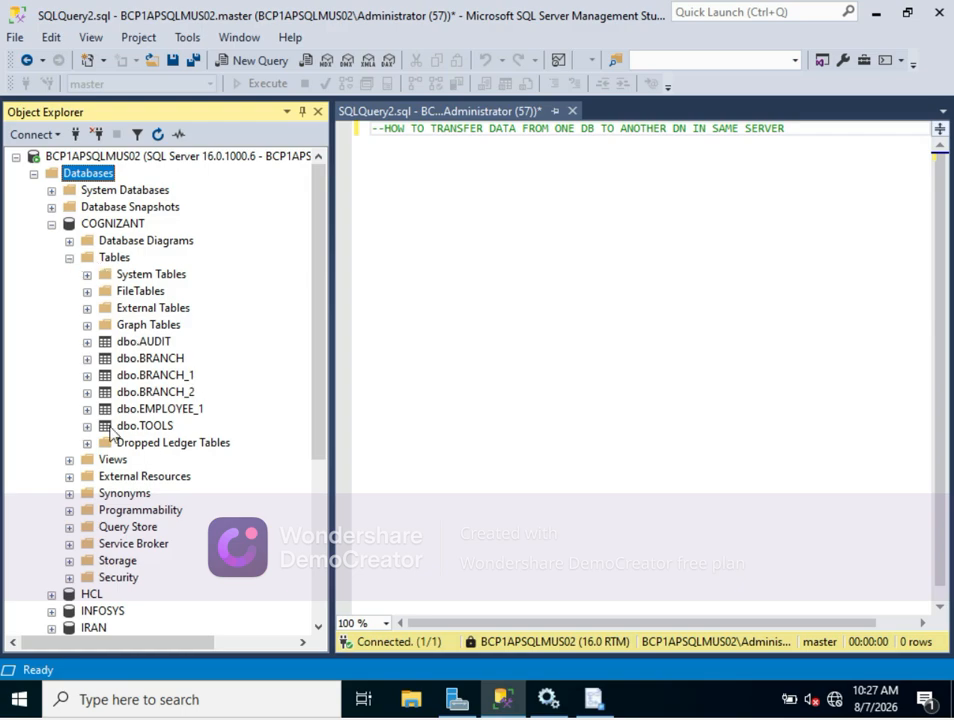
click(143, 345)
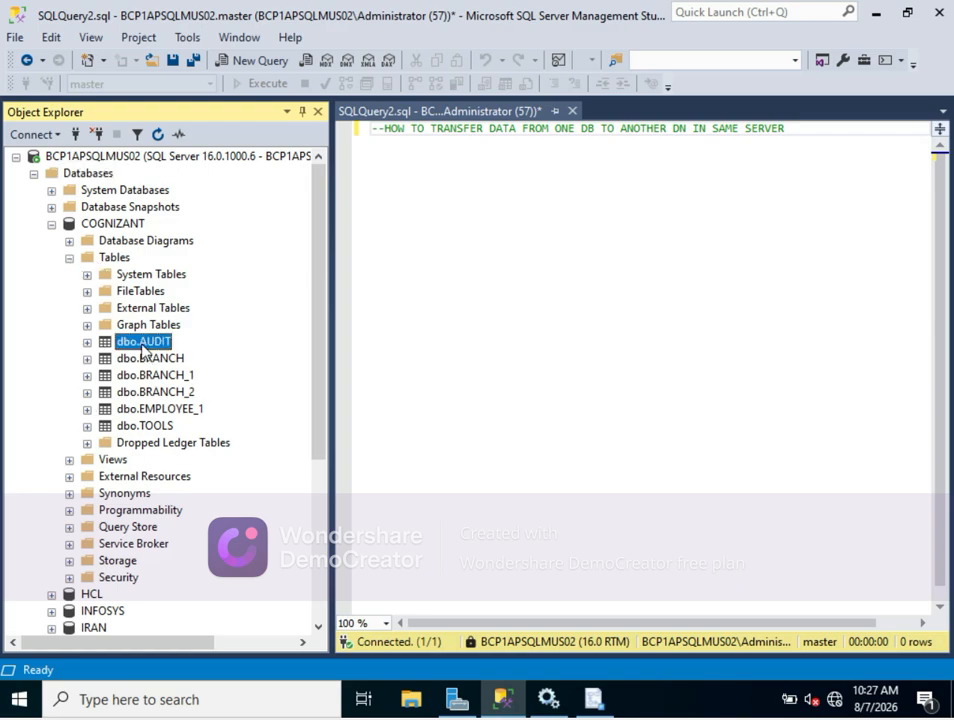
right_click(143, 350)
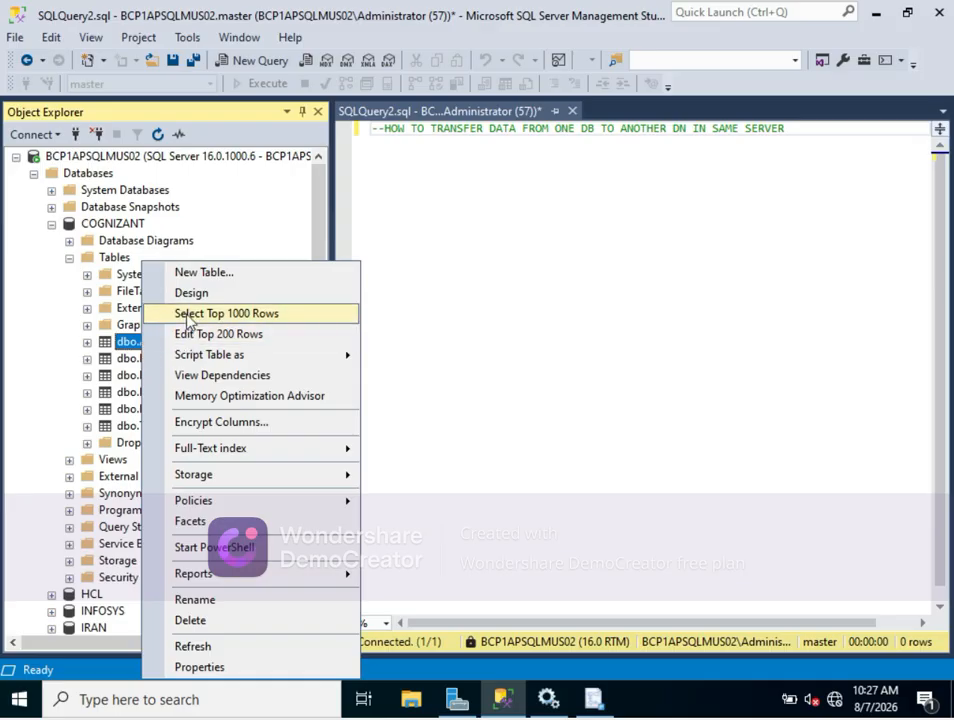
click(187, 314)
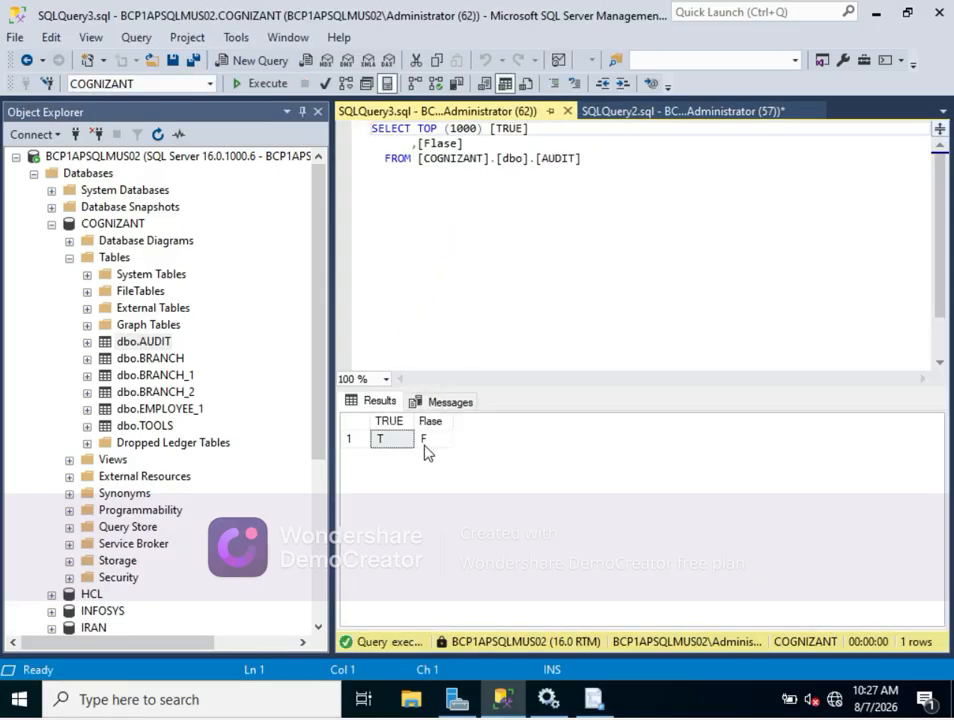
- View the top 1000 rows of dbo.EMPLOYEE_1, and close the AUDIT and EMPLOYEE_1 query windows
click(146, 409)
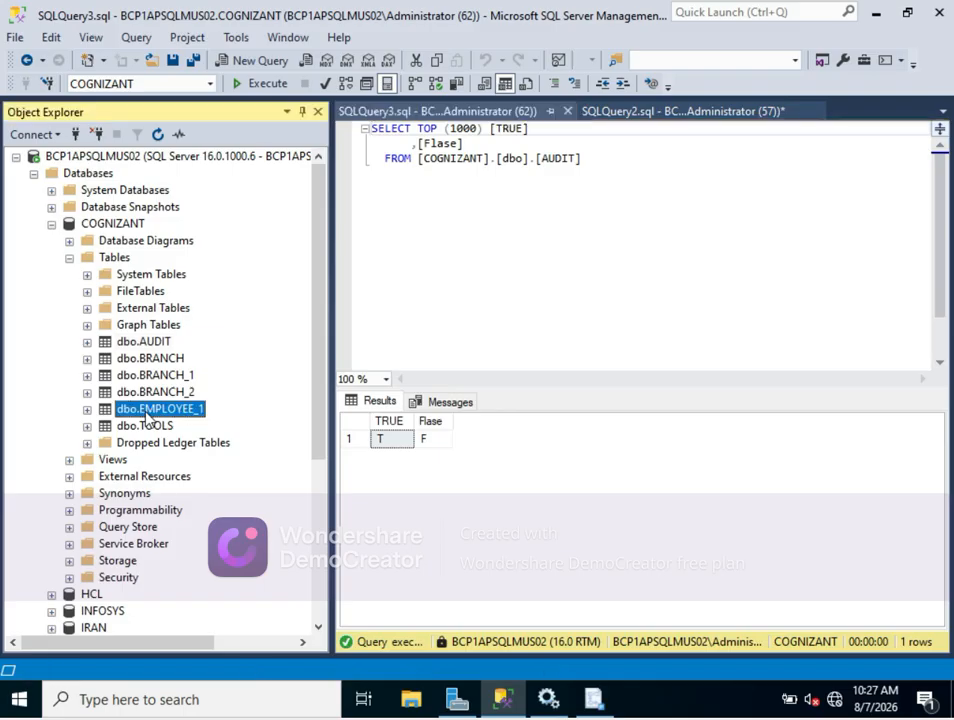
right_click(147, 411)
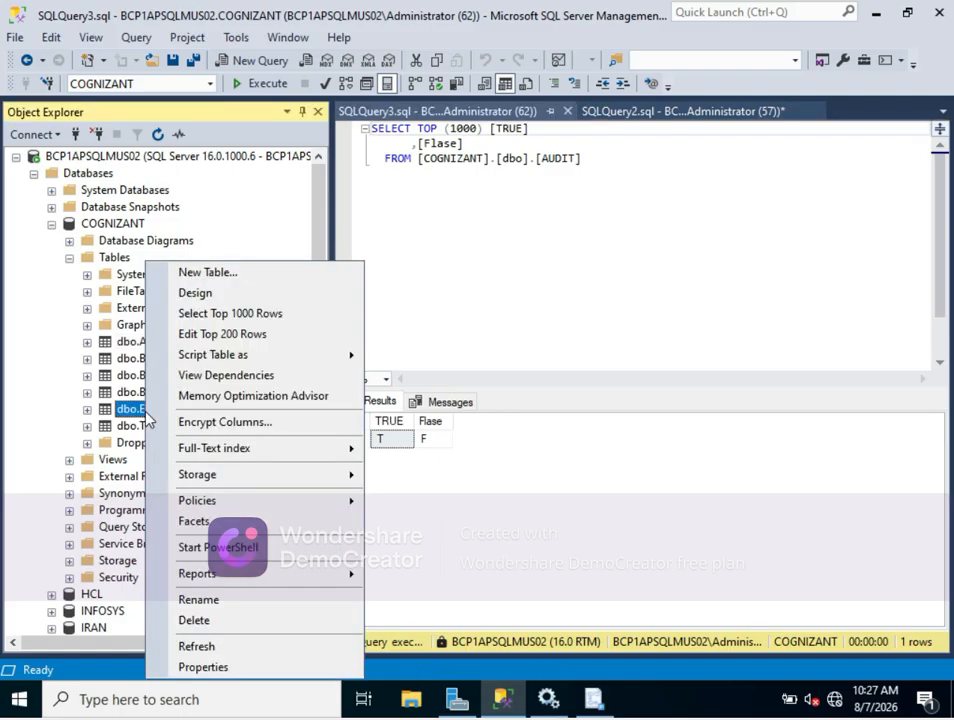
click(183, 313)
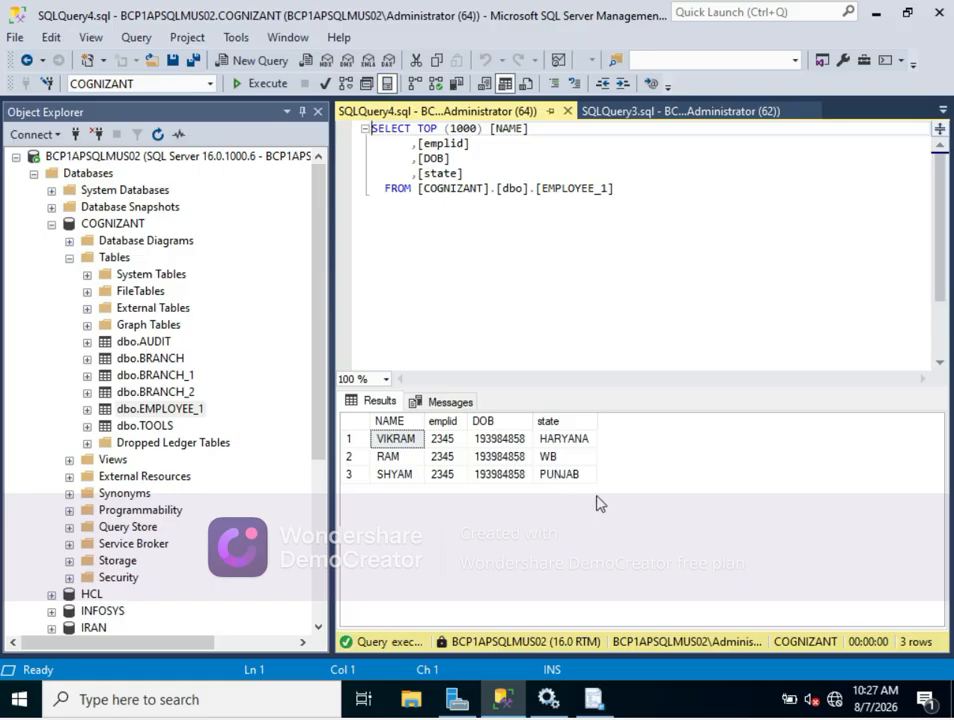
click(568, 112)
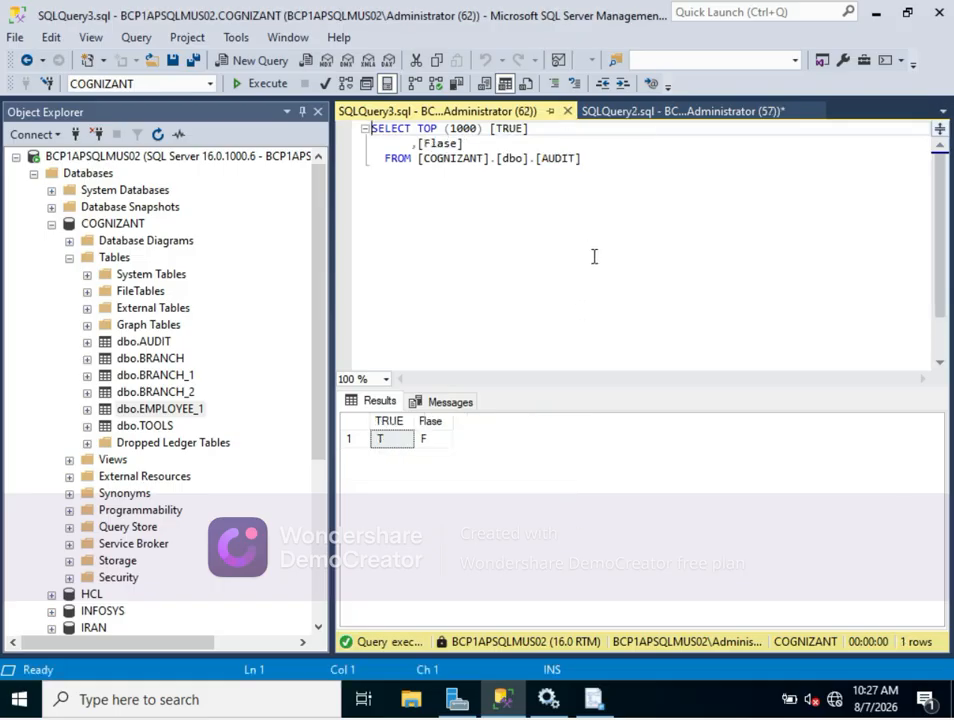
click(567, 112)
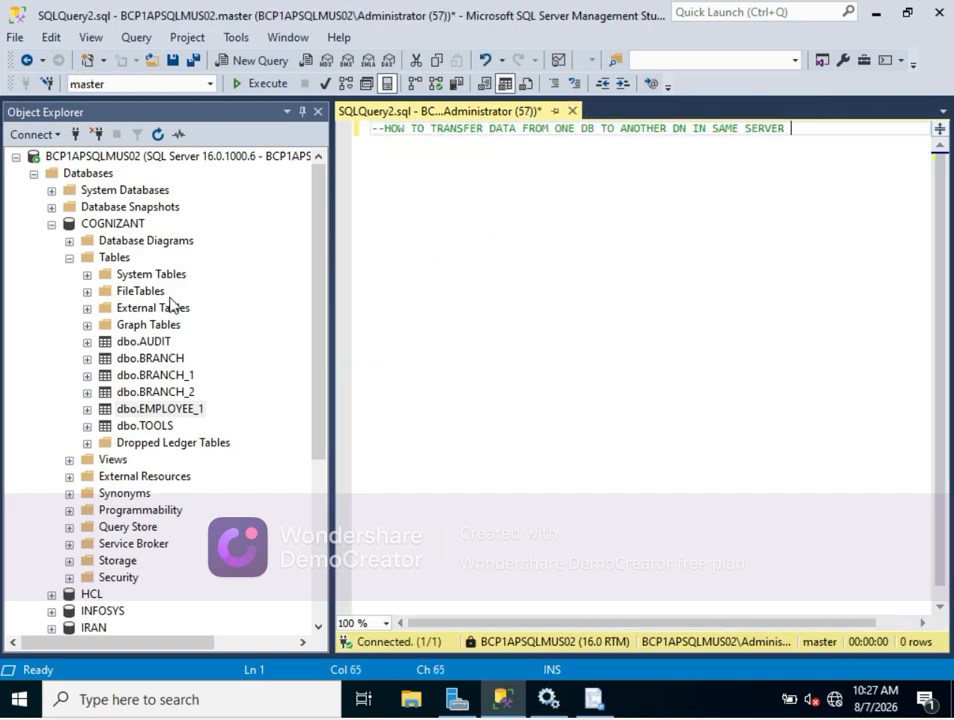
- Inspect the table list of the IRAN database and return to the COGNIZANT table list
click(69, 258)
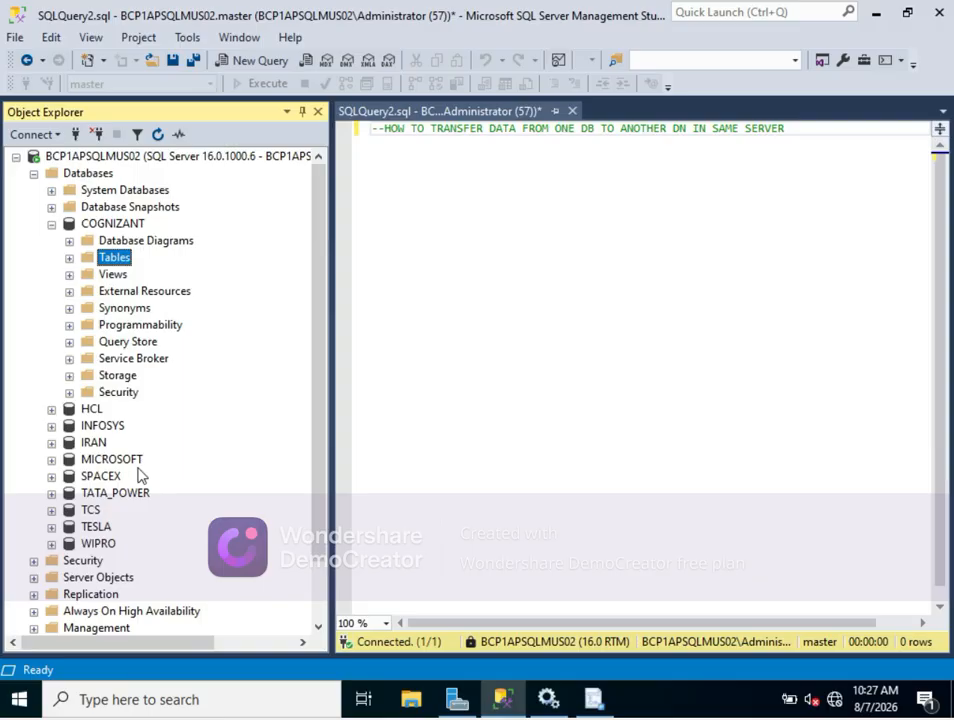
click(52, 443)
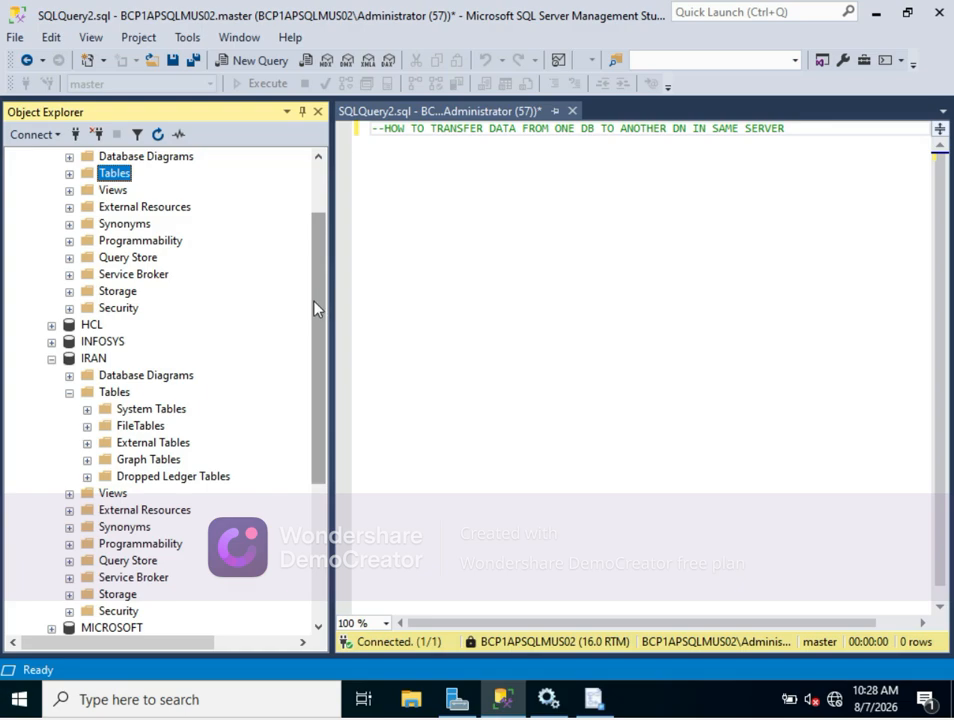
drag(314, 308, 304, 243)
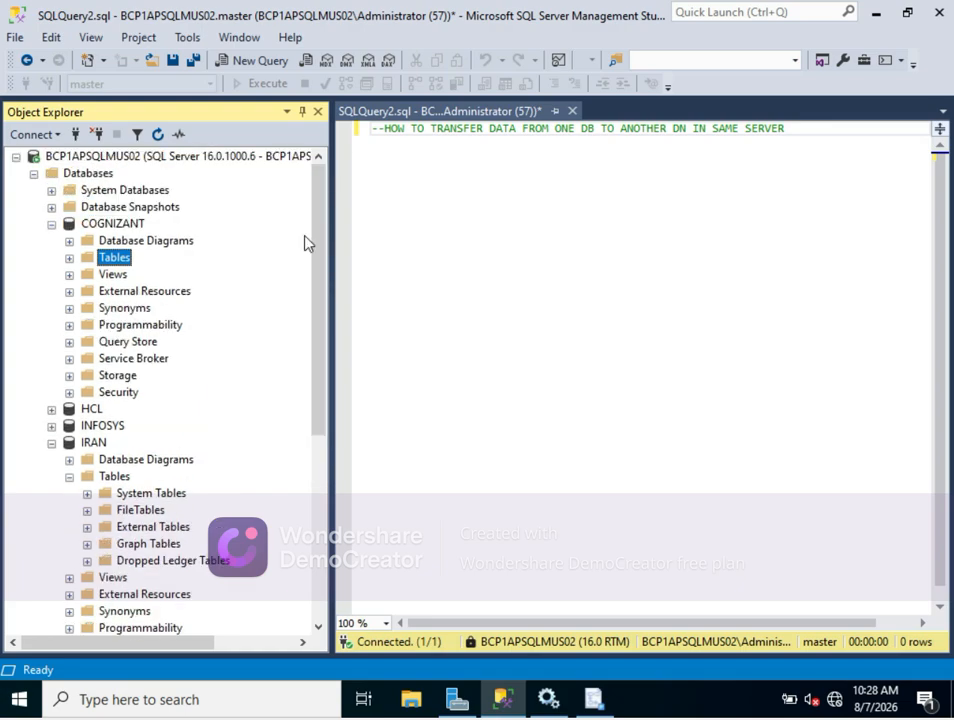
click(69, 259)
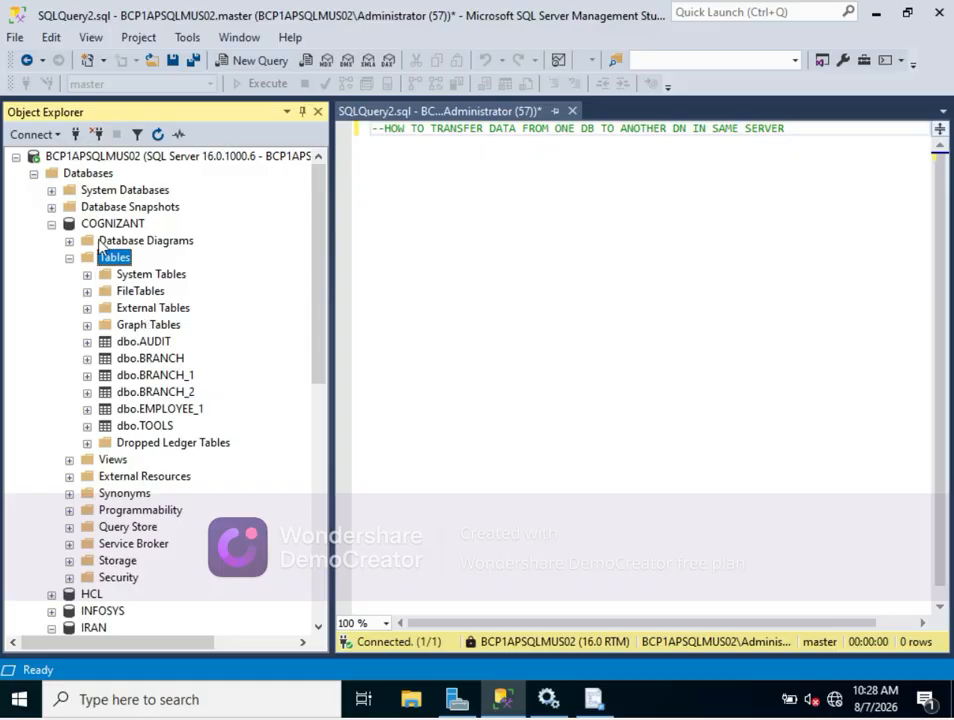
- Start the Export Data wizard for the COGNIZANT database and continue past its welcome page
click(102, 229)
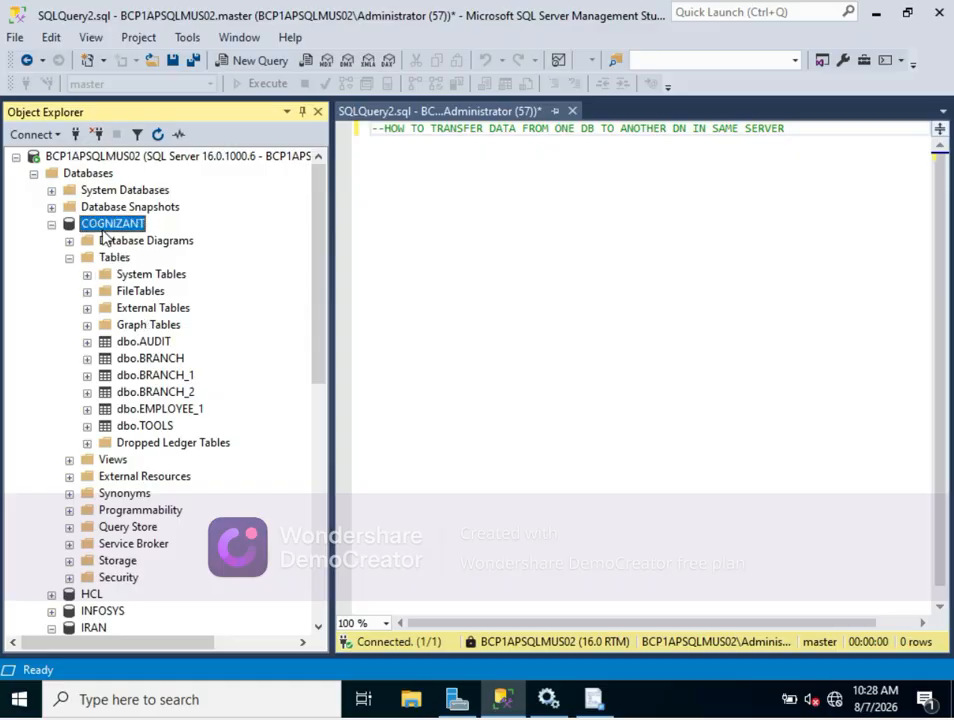
right_click(104, 238)
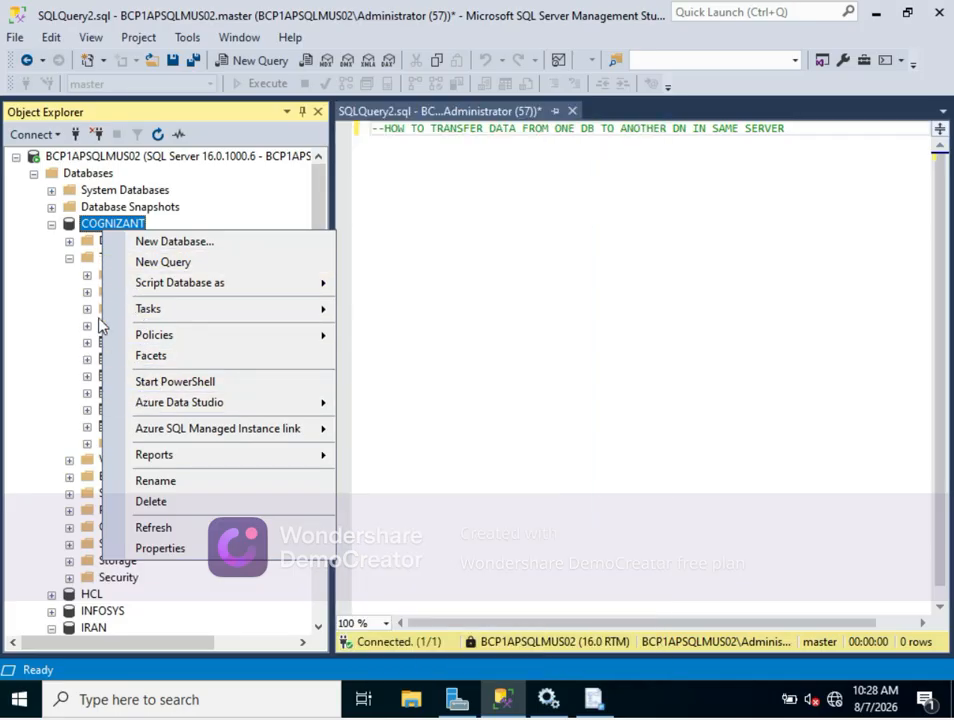
mouse_move(137, 312)
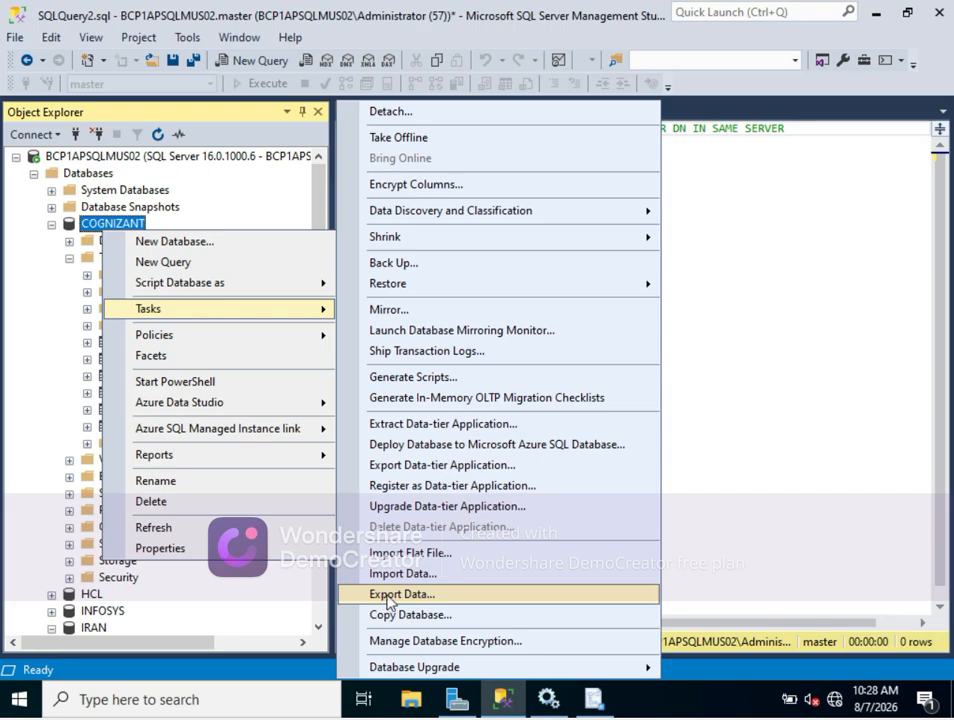
click(390, 599)
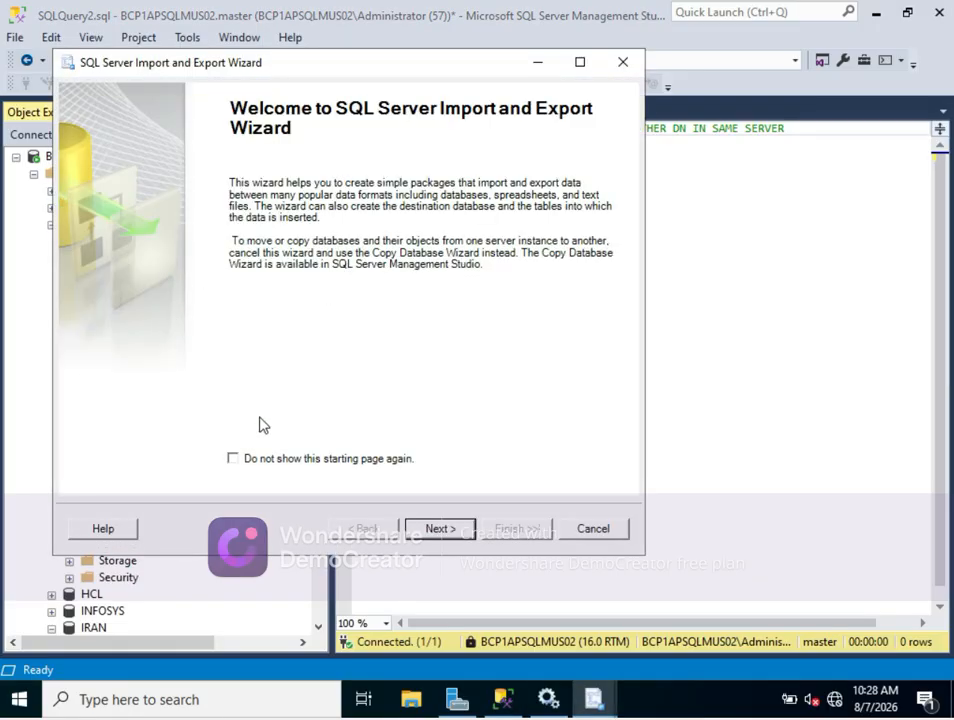
click(439, 530)
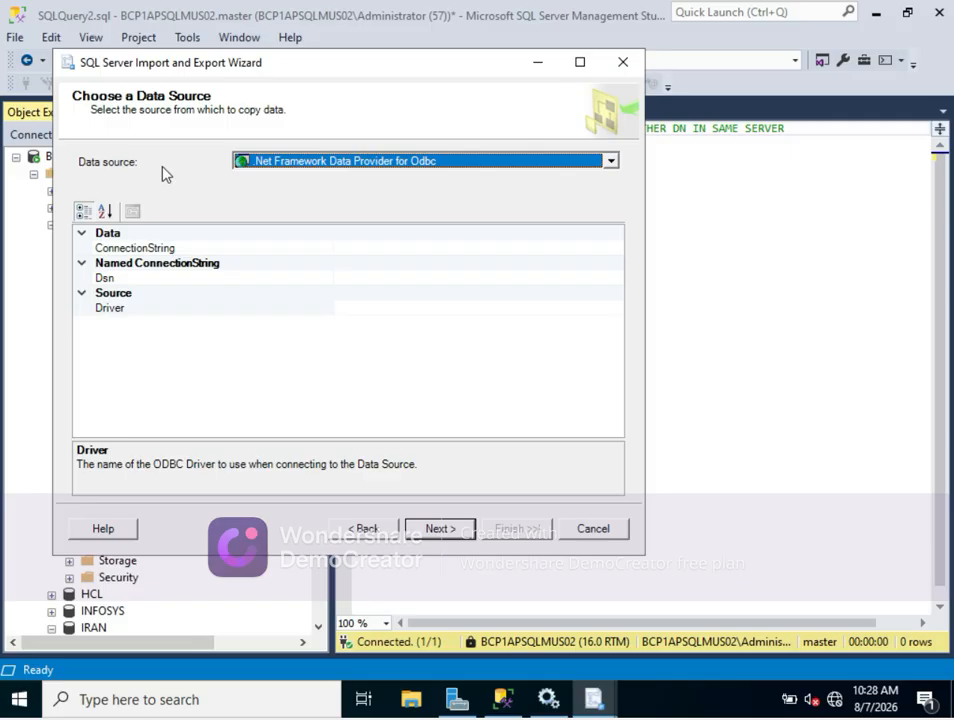
- Set the export's data source to Microsoft OLE DB Provider for SQL Server, keeping the COGNIZANT database and Windows authentication, and continue
click(607, 162)
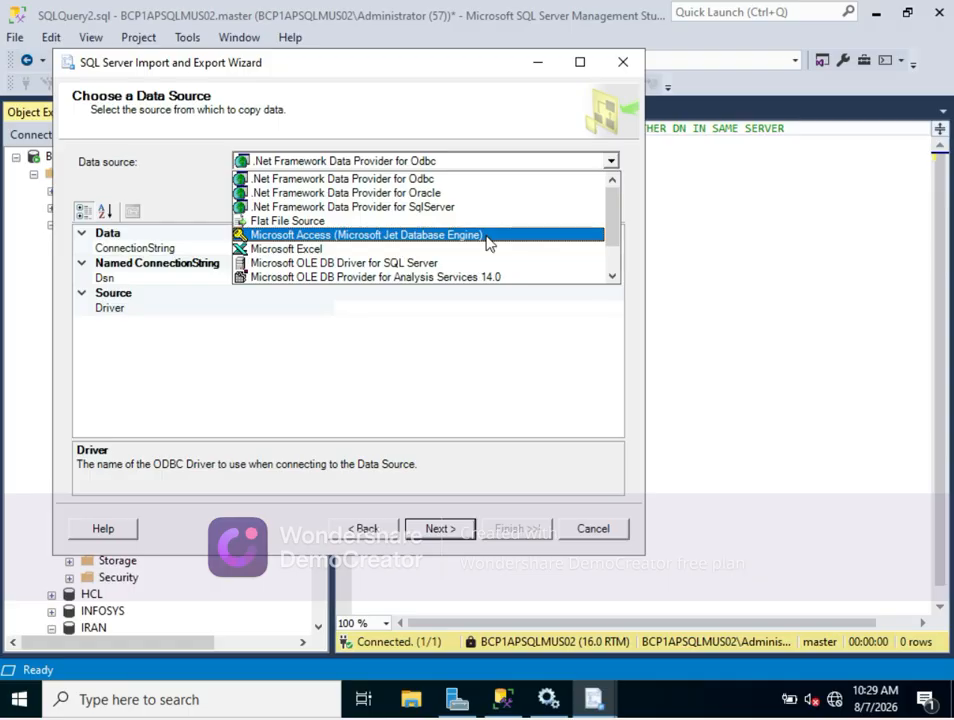
scroll(488, 241, down, 1)
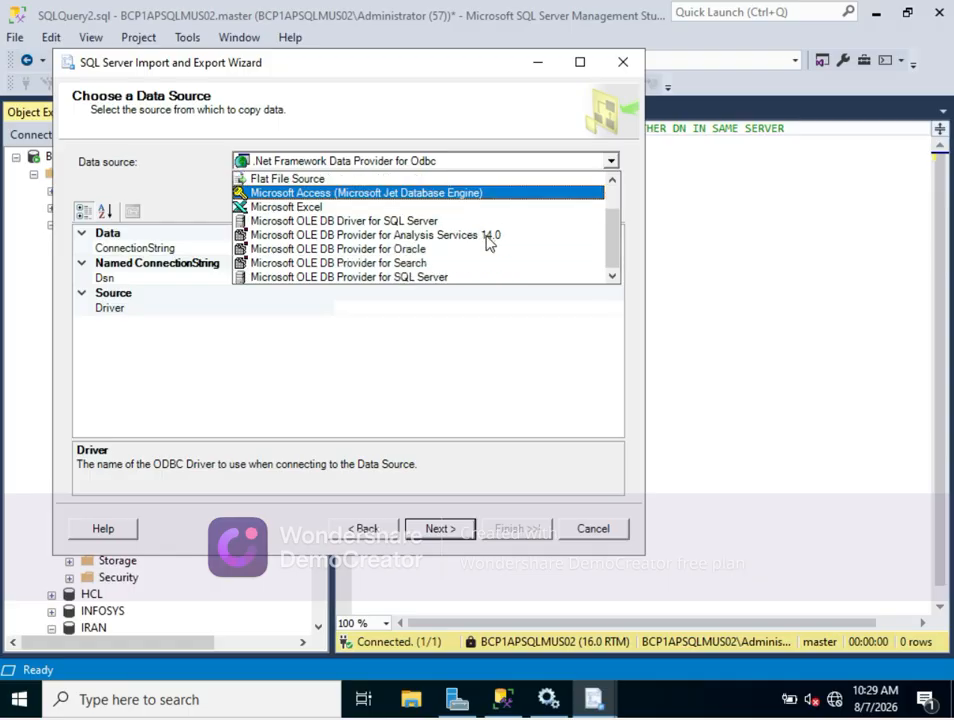
click(326, 277)
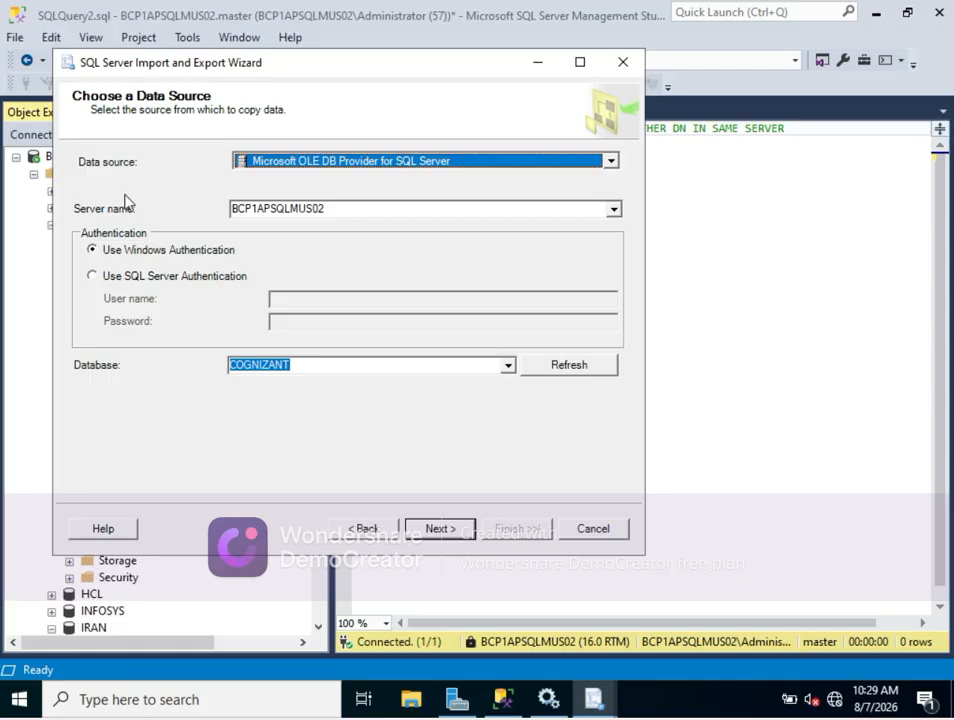
click(614, 211)
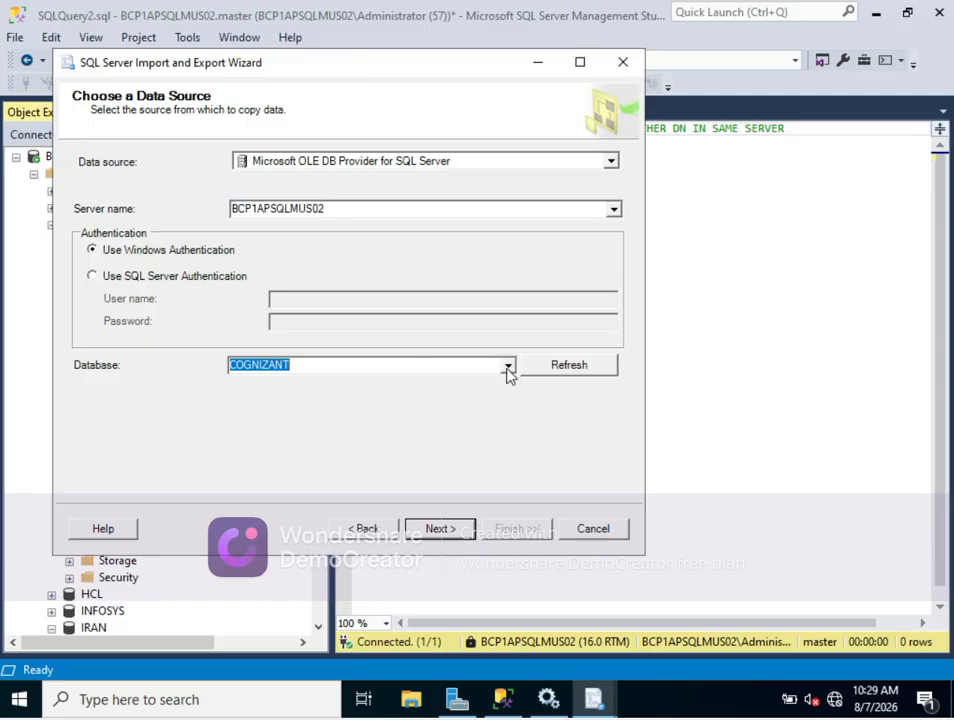
click(509, 368)
click(509, 370)
click(509, 368)
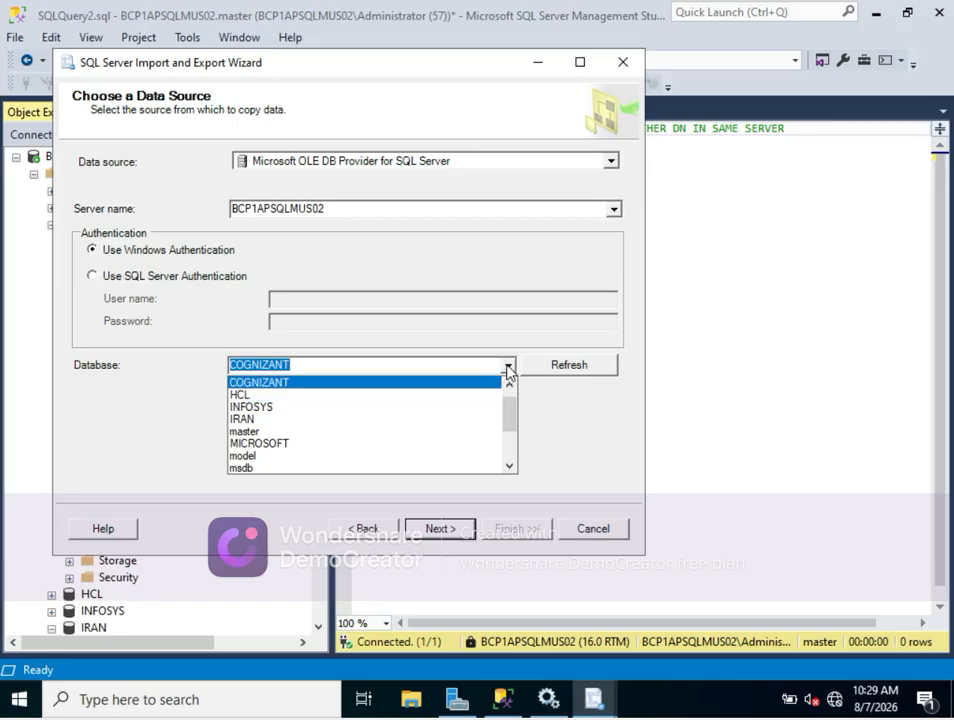
click(509, 370)
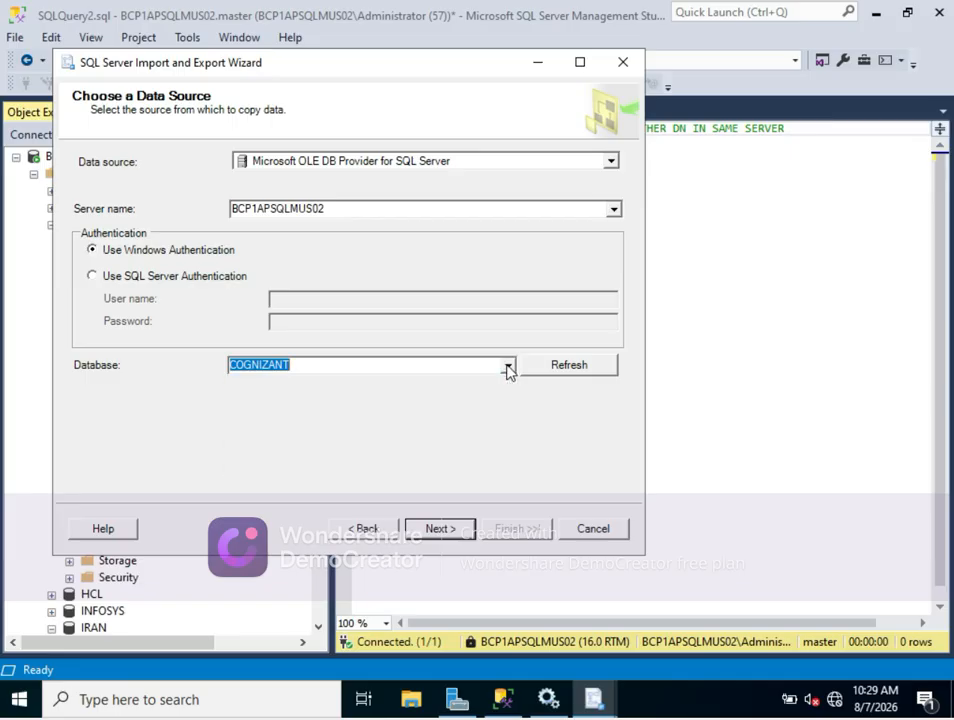
click(430, 528)
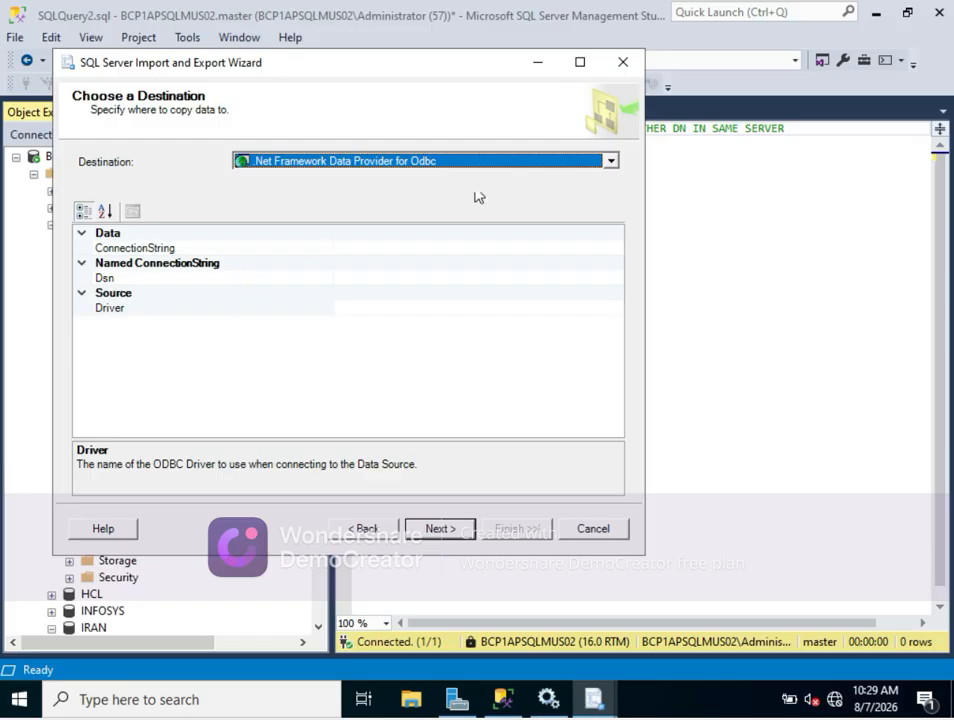
- Set the export destination to Microsoft OLE DB Provider for SQL Server, server BCP1APSQLMUS02 and database IRAN, and continue
click(612, 164)
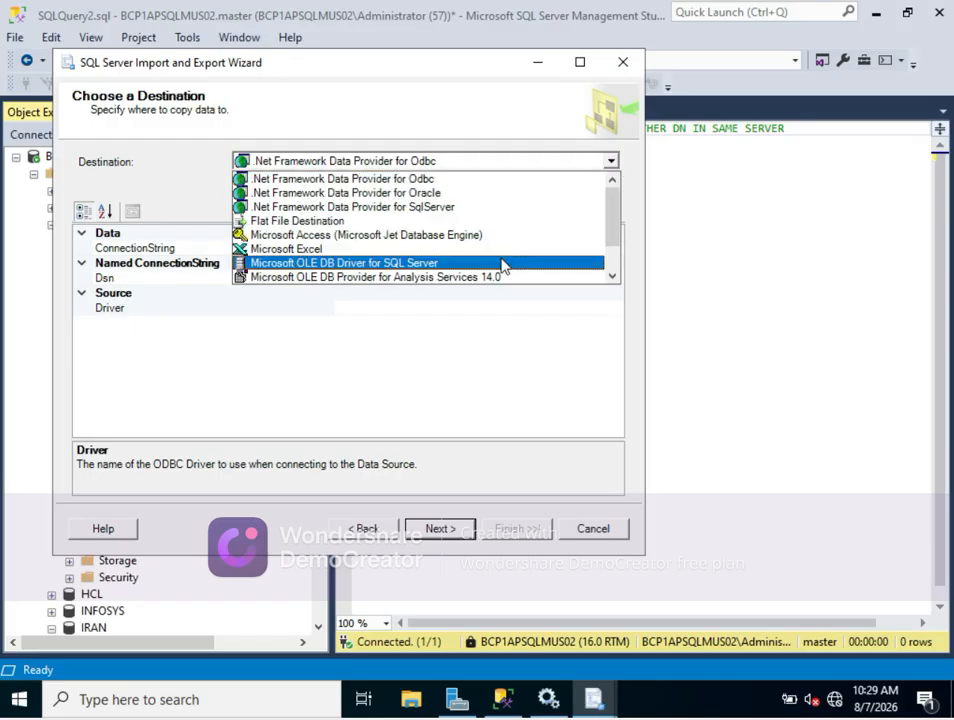
scroll(502, 265, down, 1)
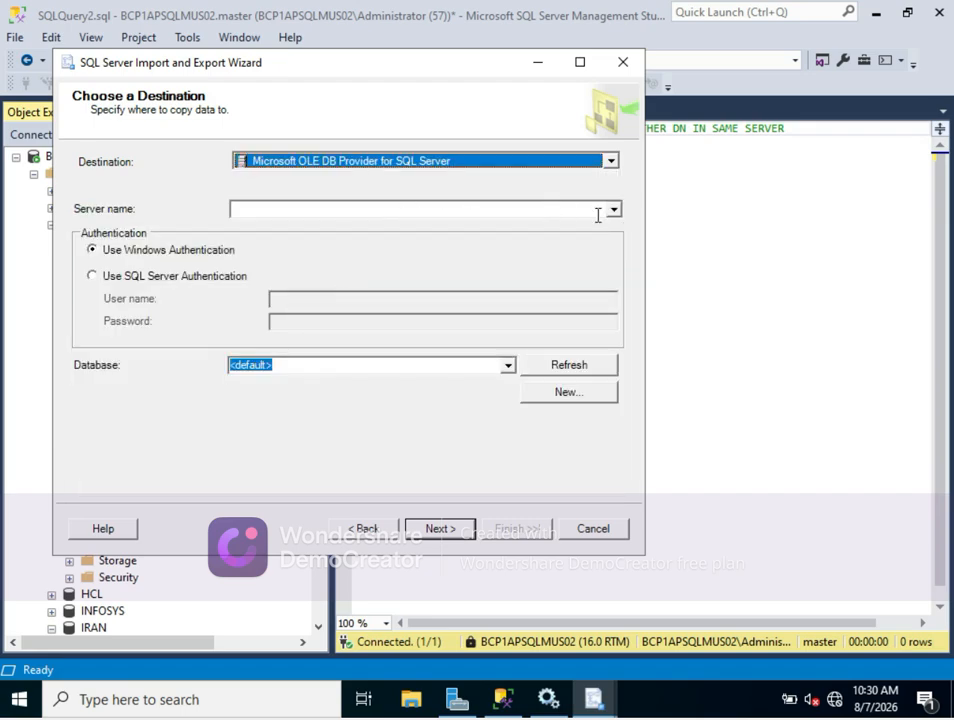
click(549, 208)
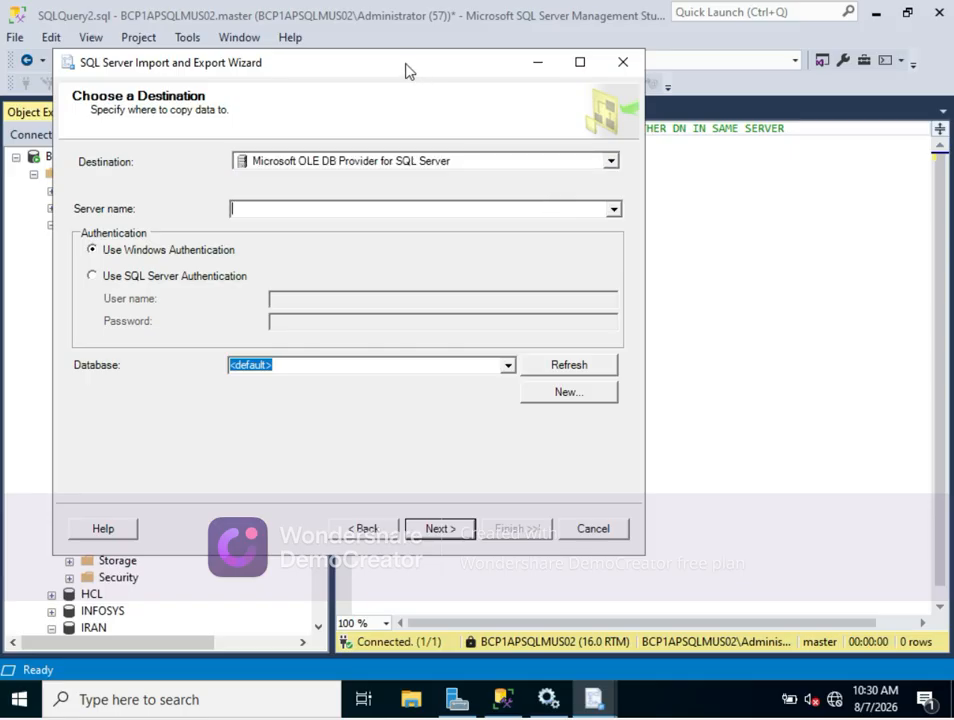
drag(408, 70, 549, 134)
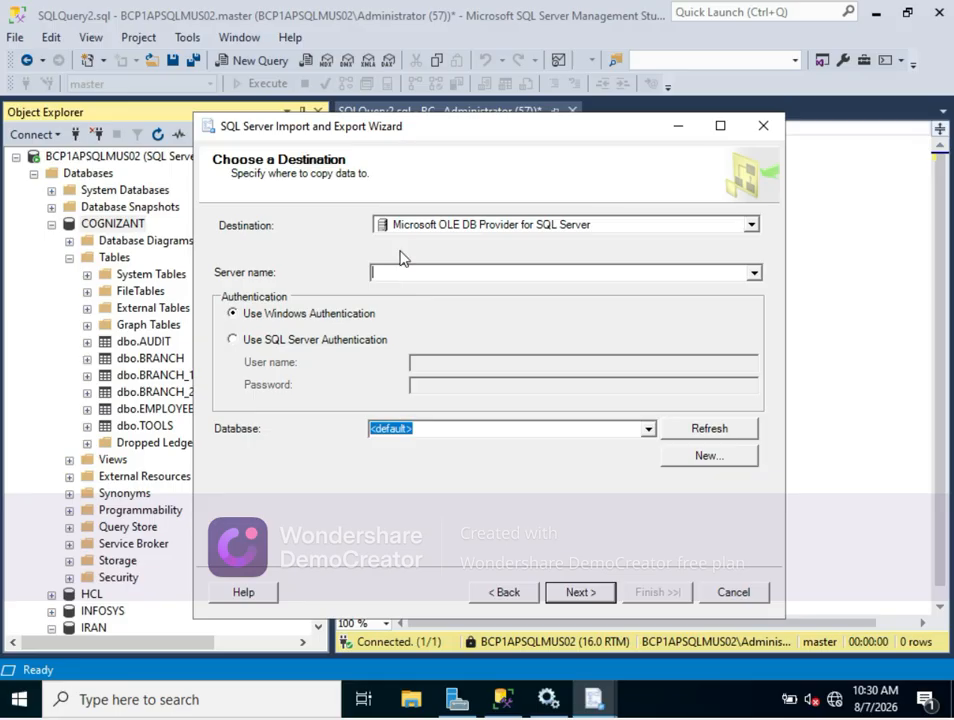
text(BCP1APSQLMUS02)
click(647, 432)
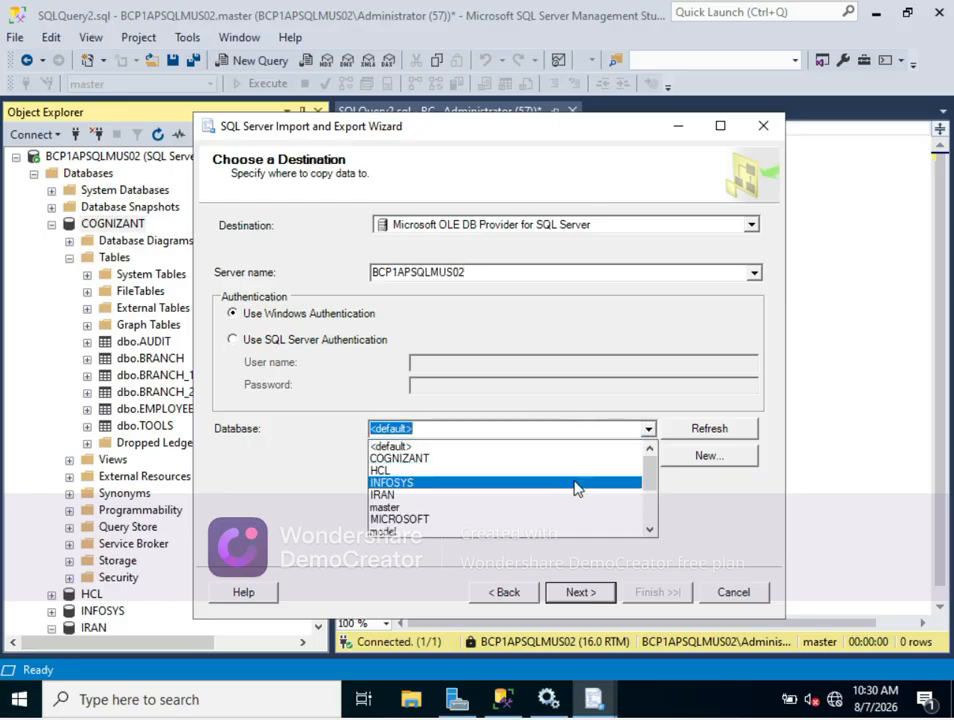
click(484, 495)
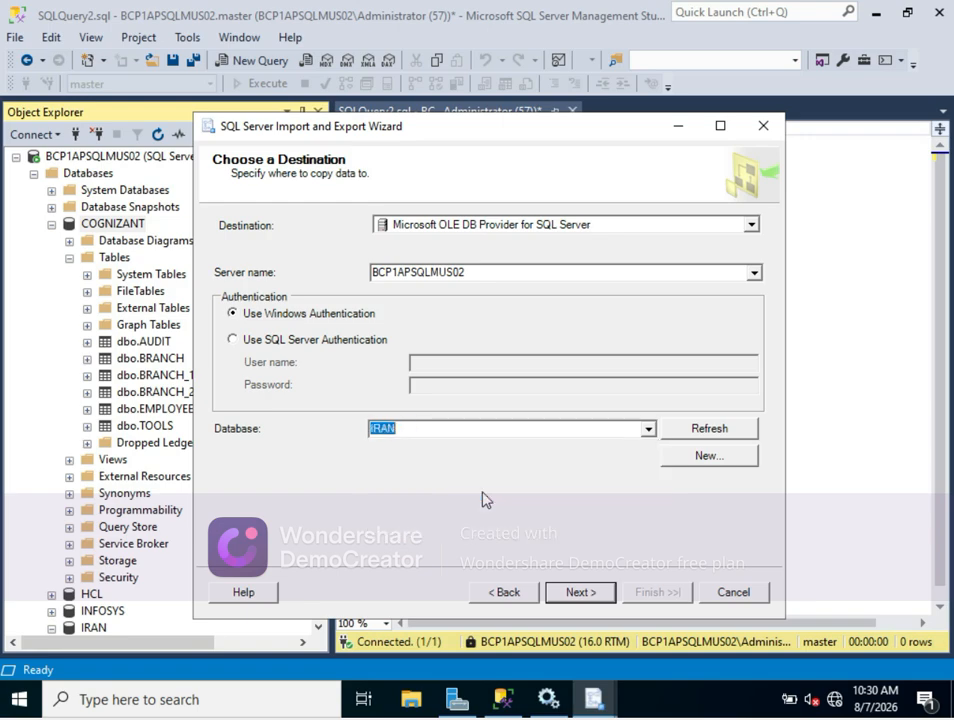
click(579, 592)
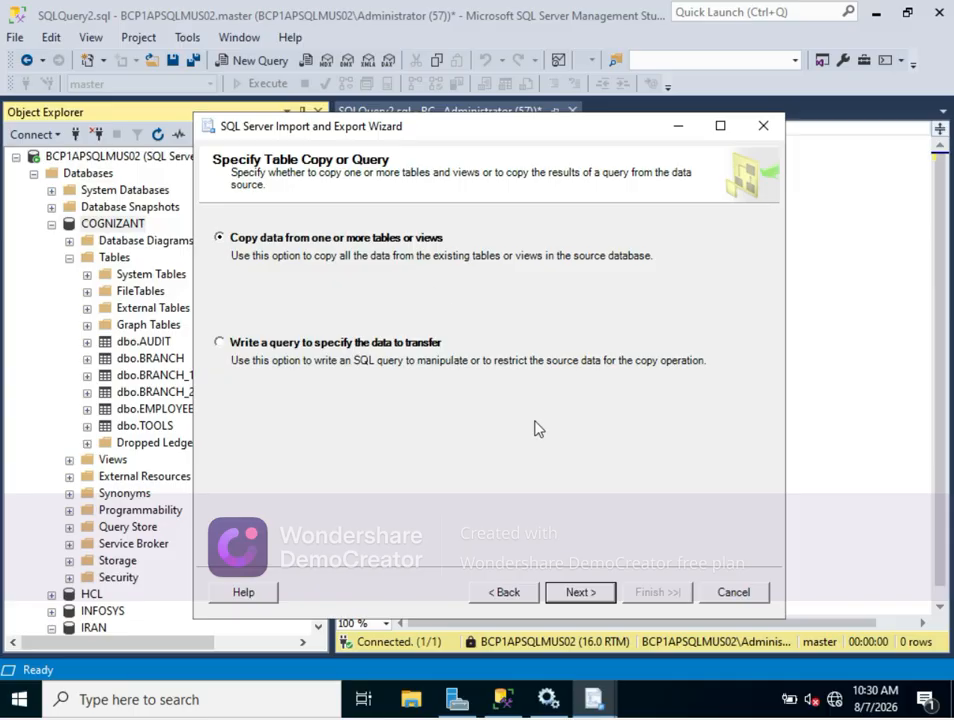
- Choose to copy data from tables, select source tables AUDIT, BRANCH, BRANCH_1, BRANCH_2, EMPLOYEE_1 and TOOLS, and continue
click(571, 594)
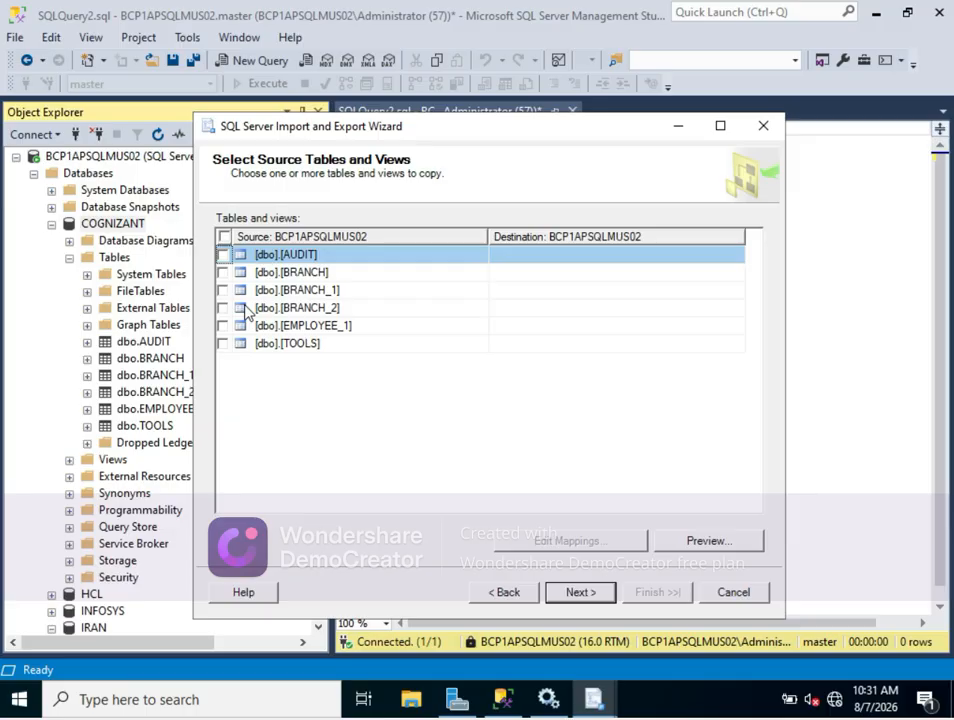
click(224, 256)
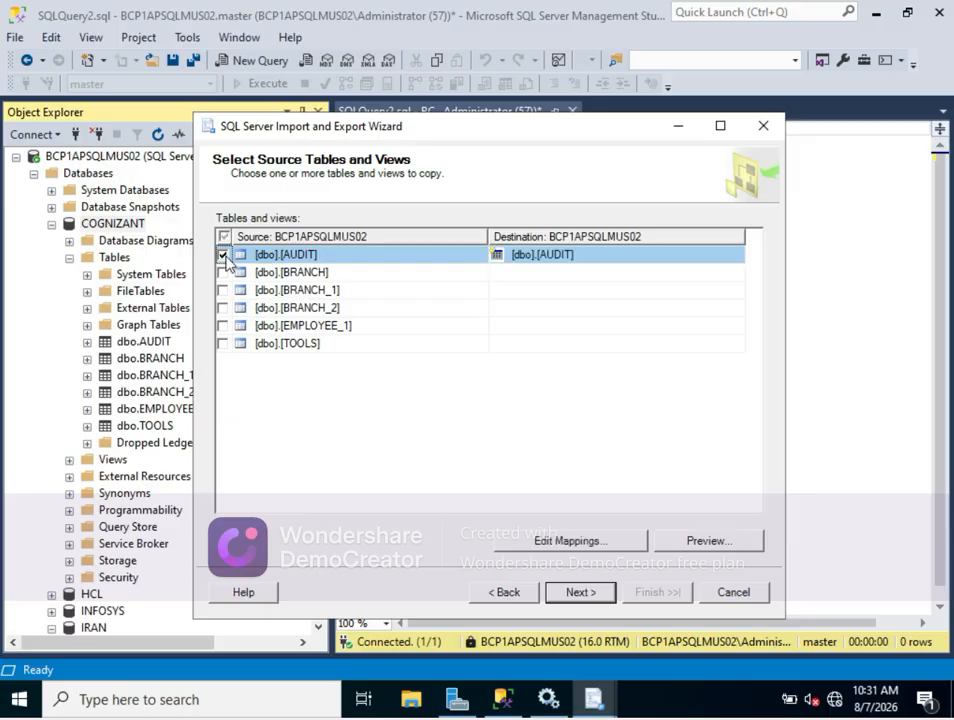
click(223, 272)
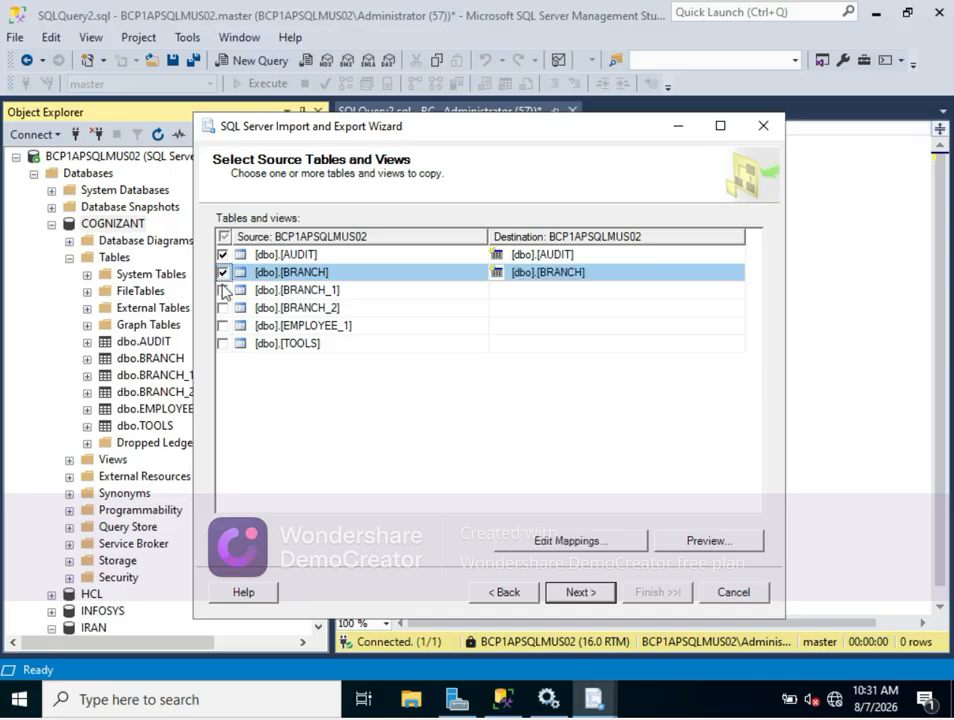
click(225, 294)
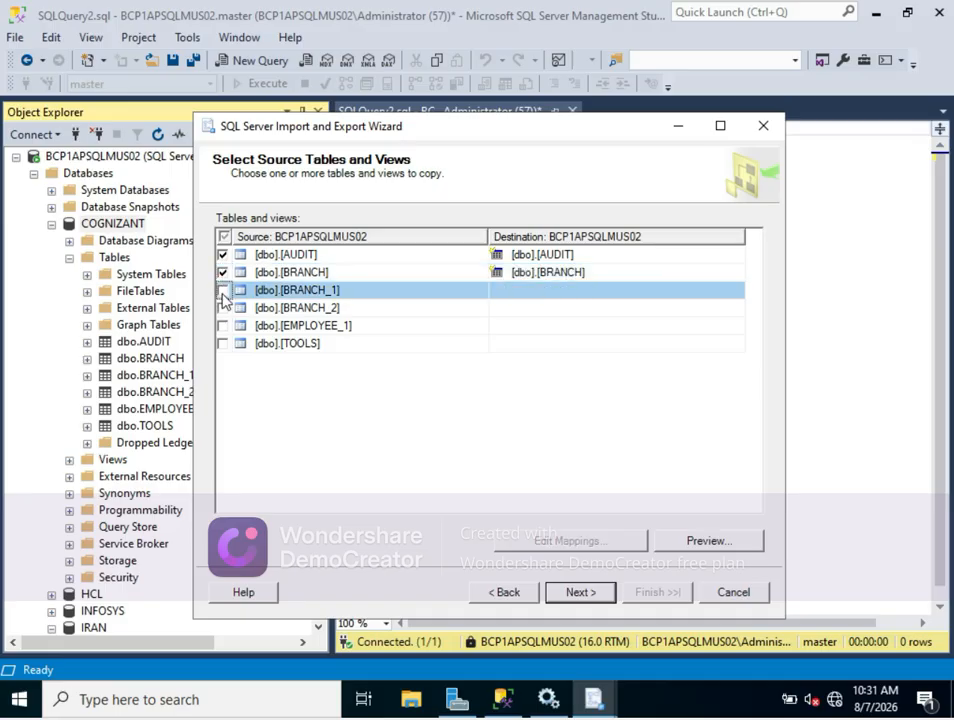
click(223, 294)
click(224, 308)
click(224, 308)
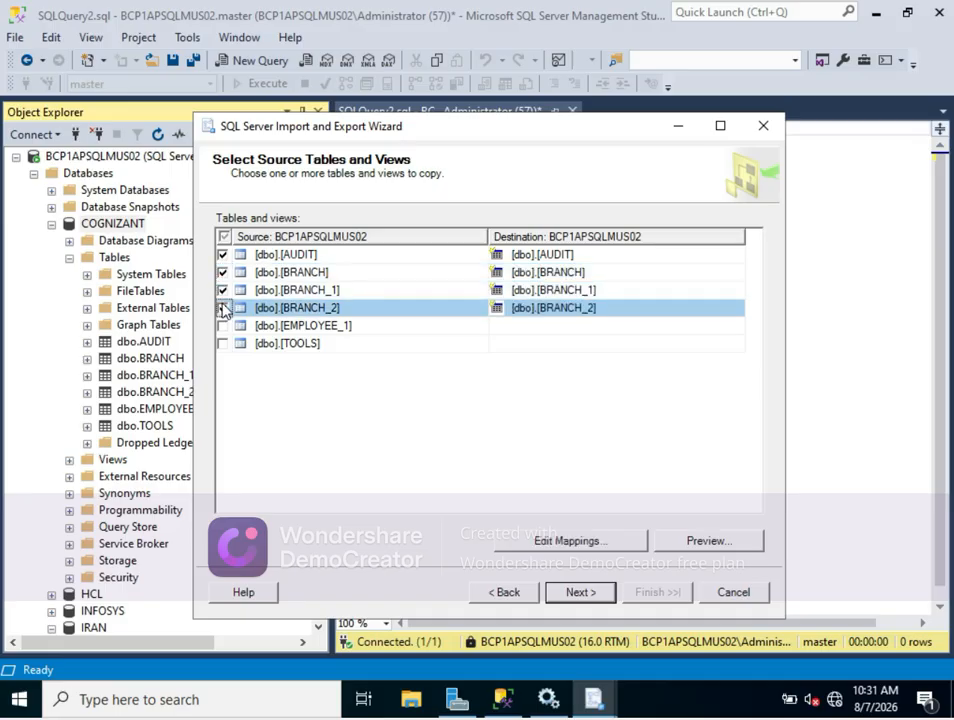
click(223, 326)
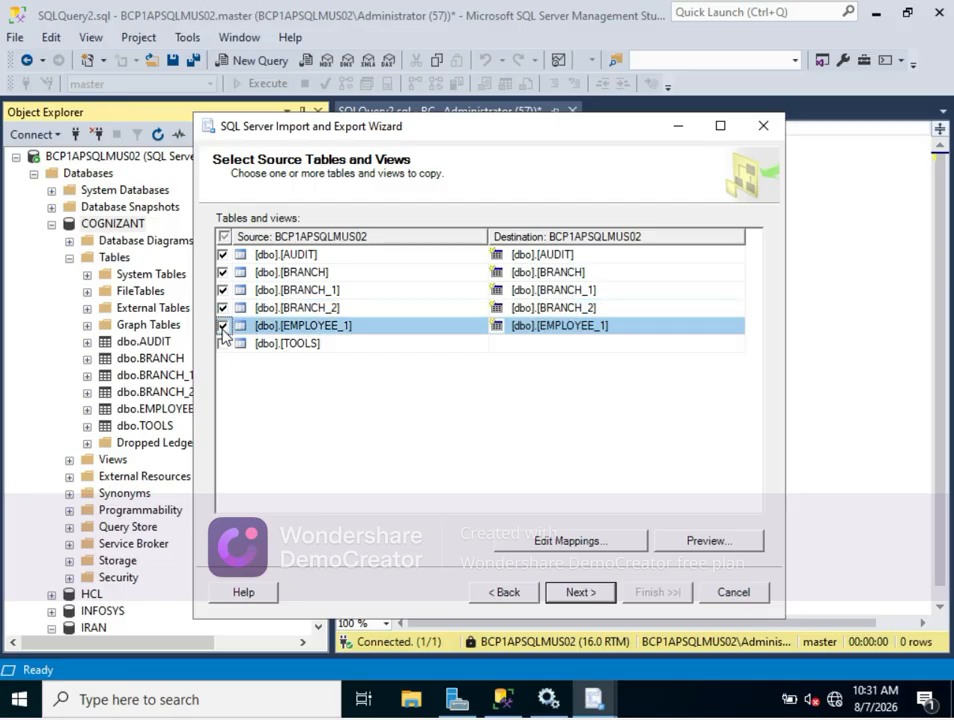
click(223, 343)
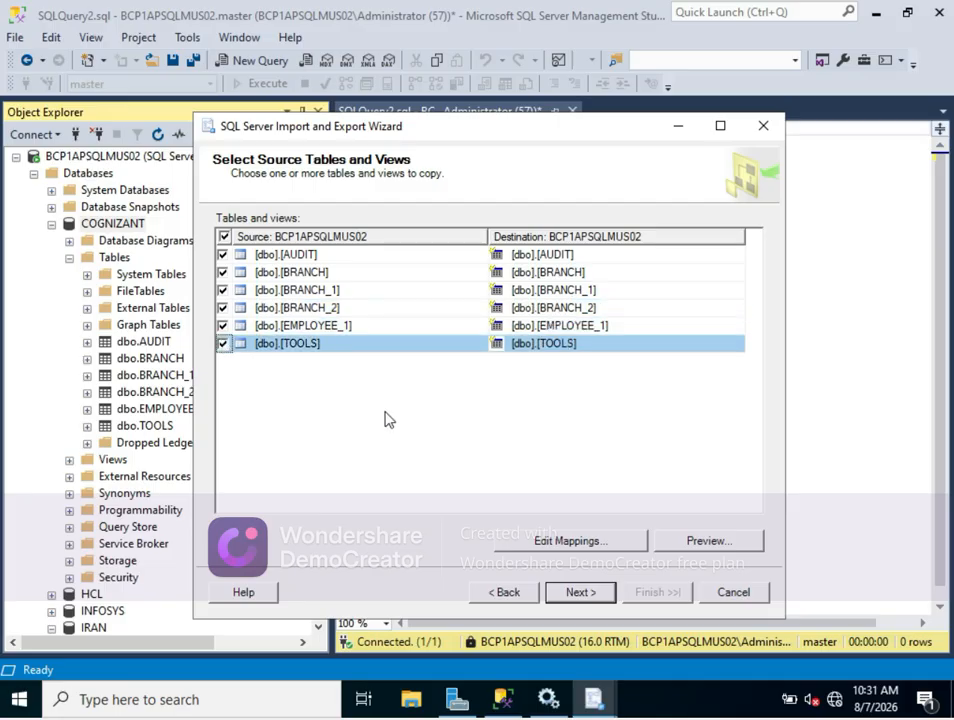
click(580, 592)
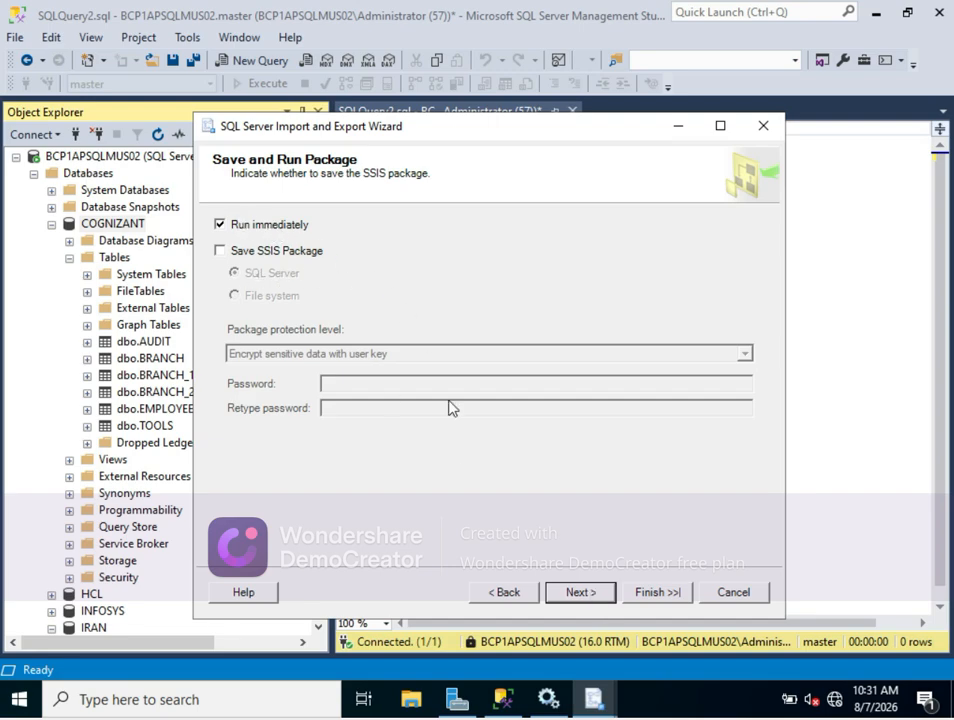
- Run the export immediately without saving an SSIS package, review the transfer results, and close the wizard
click(579, 594)
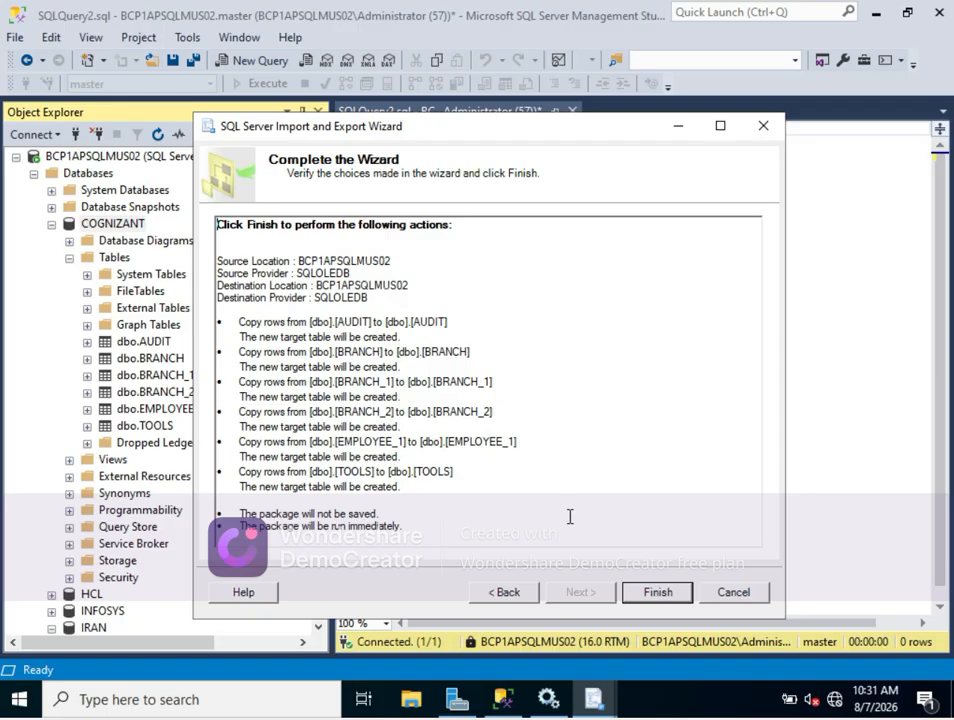
click(658, 594)
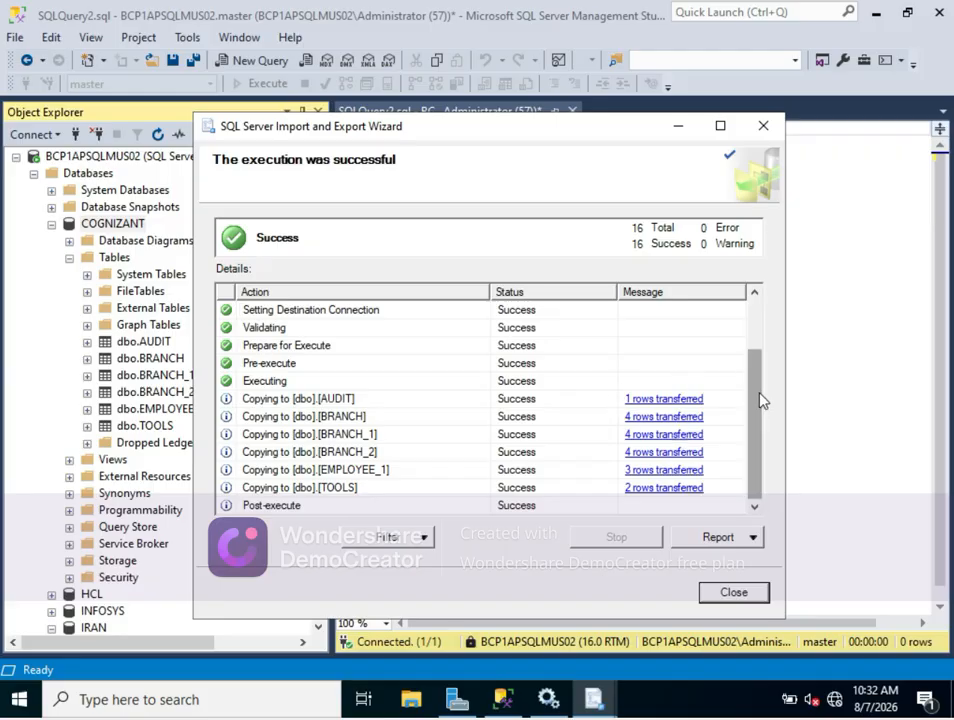
mouse_move(760, 400)
mouse_down()
mouse_move(754, 311)
mouse_move(763, 413)
mouse_up()
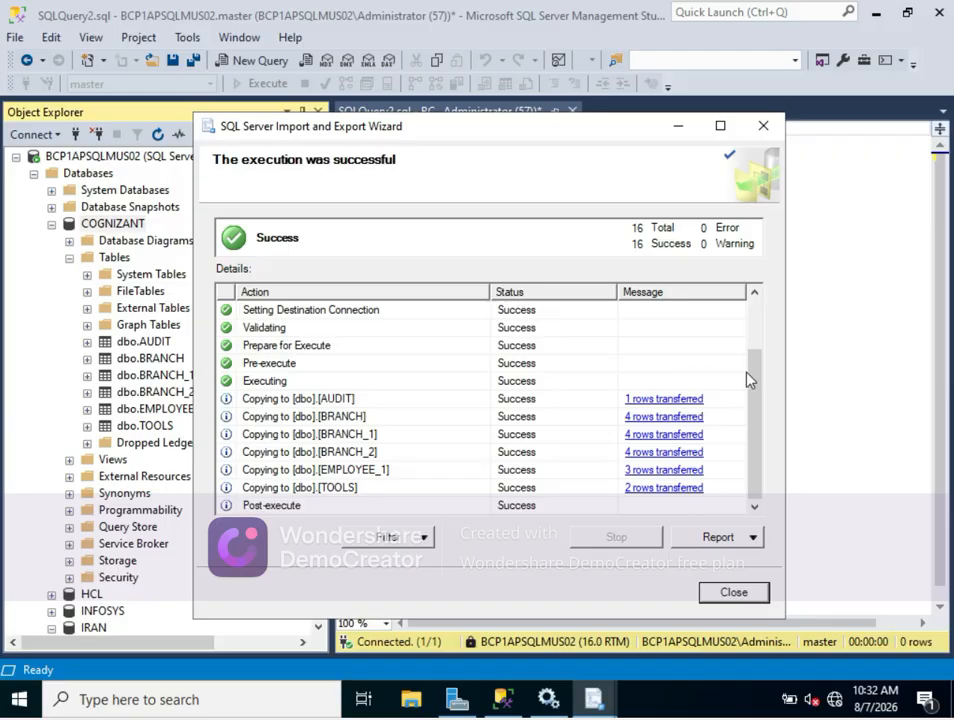
click(738, 599)
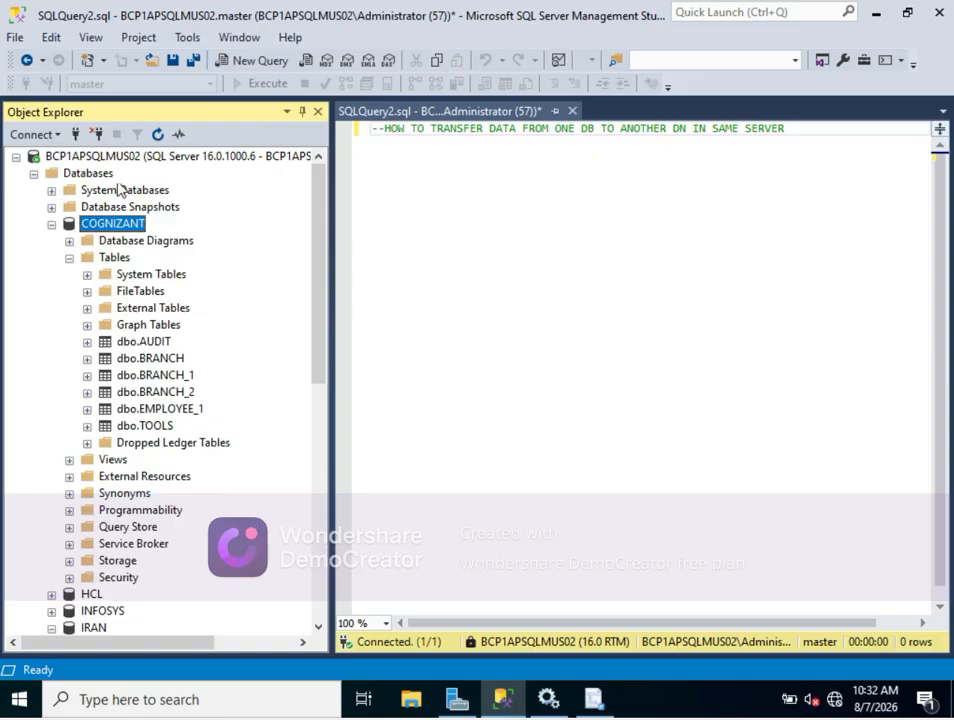
- Refresh the BCP1APSQLMUS02 server tree and expand the table list of the COGNIZANT database
click(92, 158)
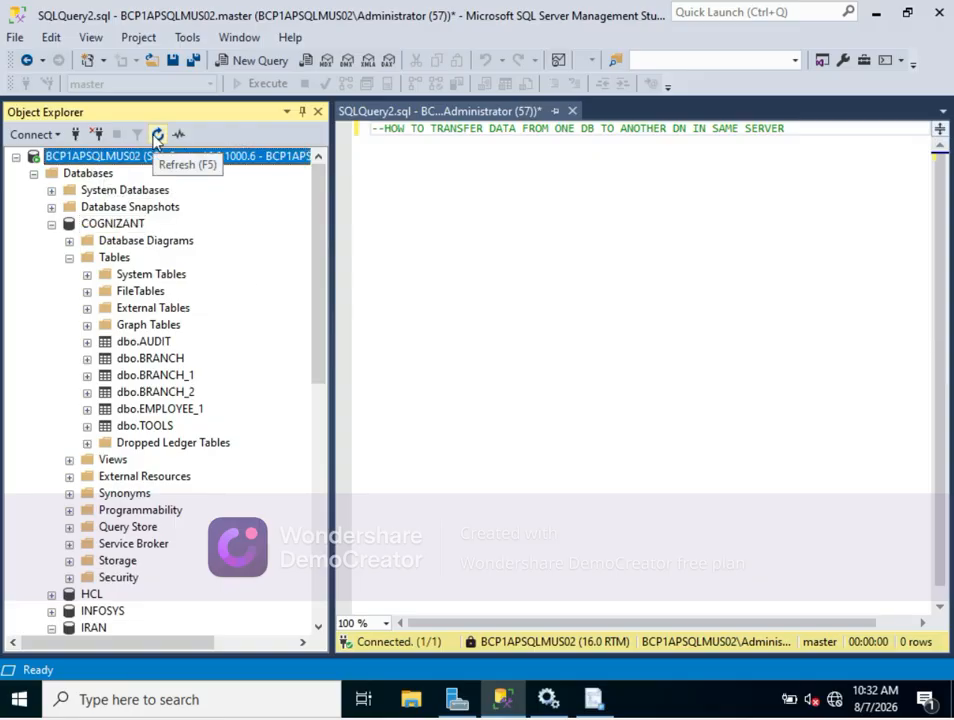
click(157, 136)
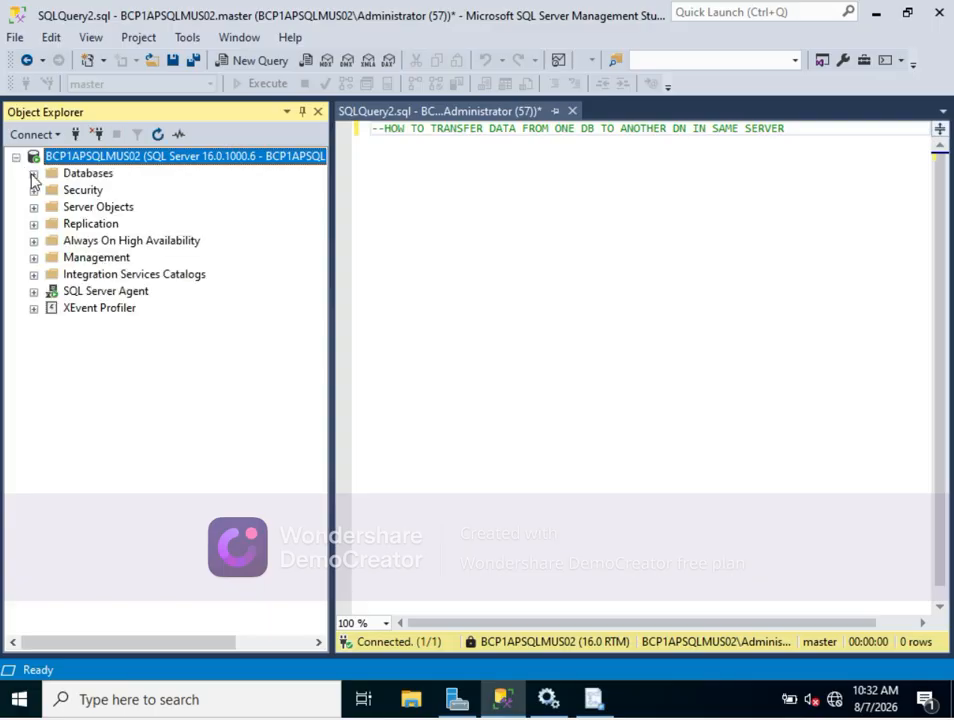
click(33, 174)
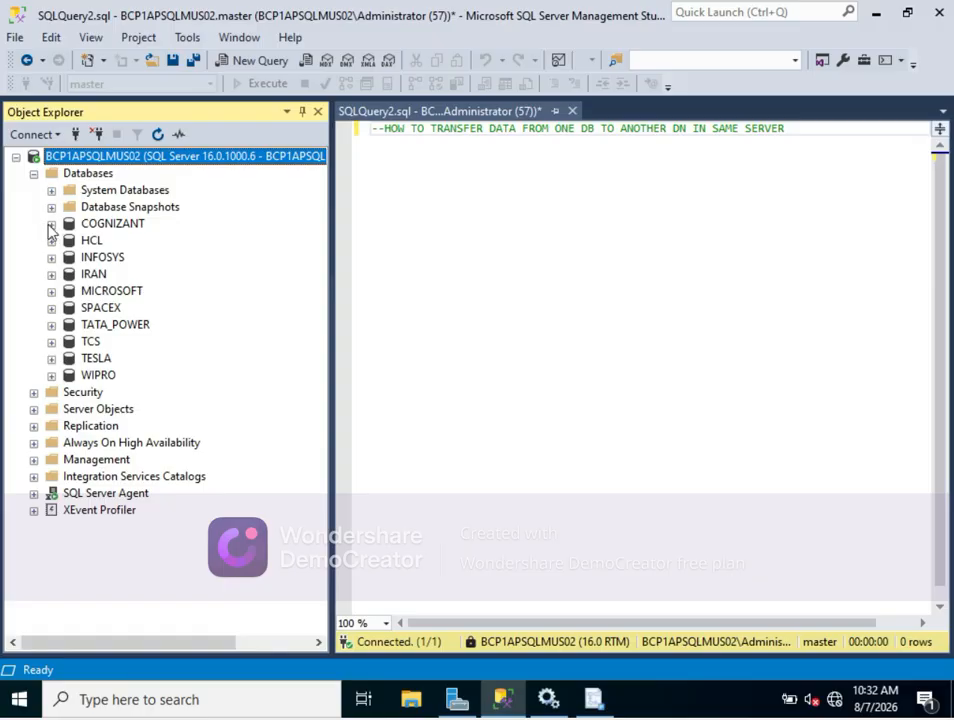
click(52, 225)
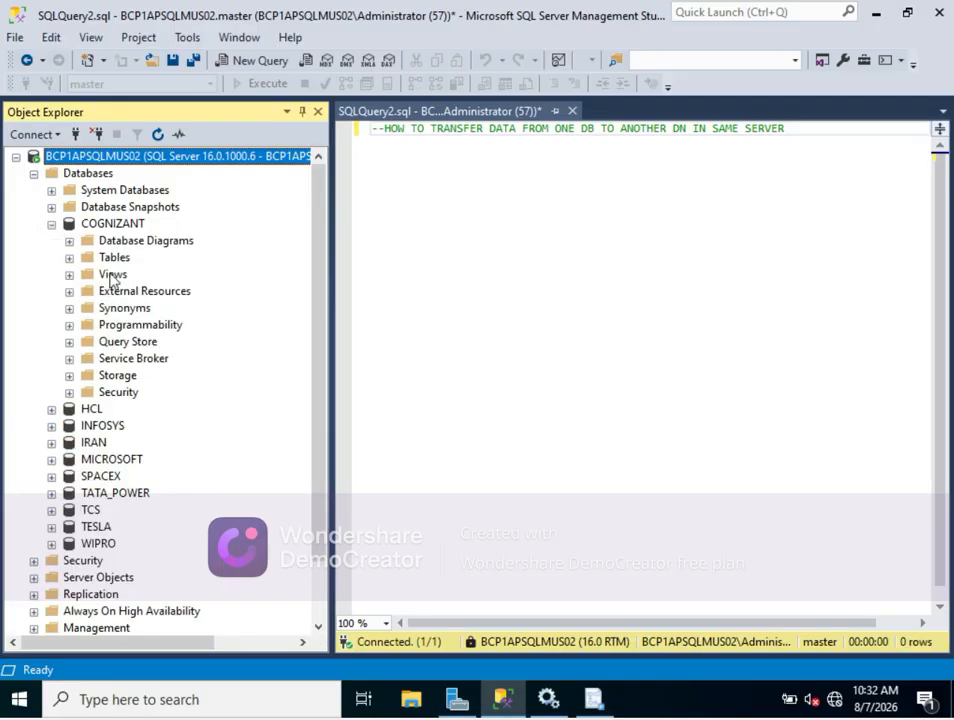
click(68, 258)
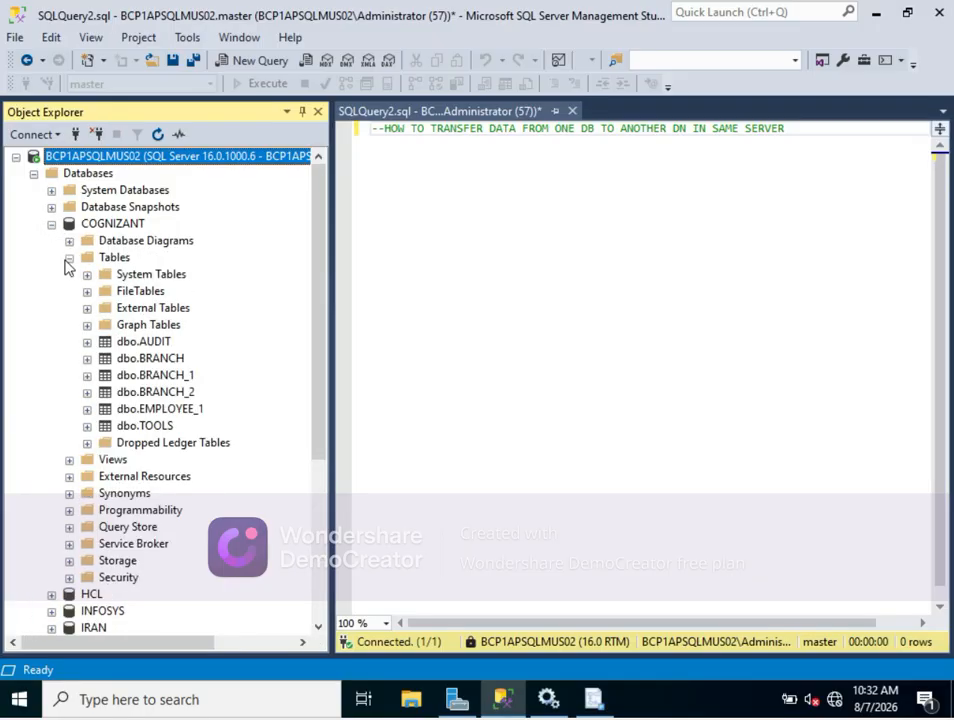
- Expand the table list of the IRAN database to check for the copied tables
click(319, 626)
click(319, 626)
scroll(319, 626, down, 5)
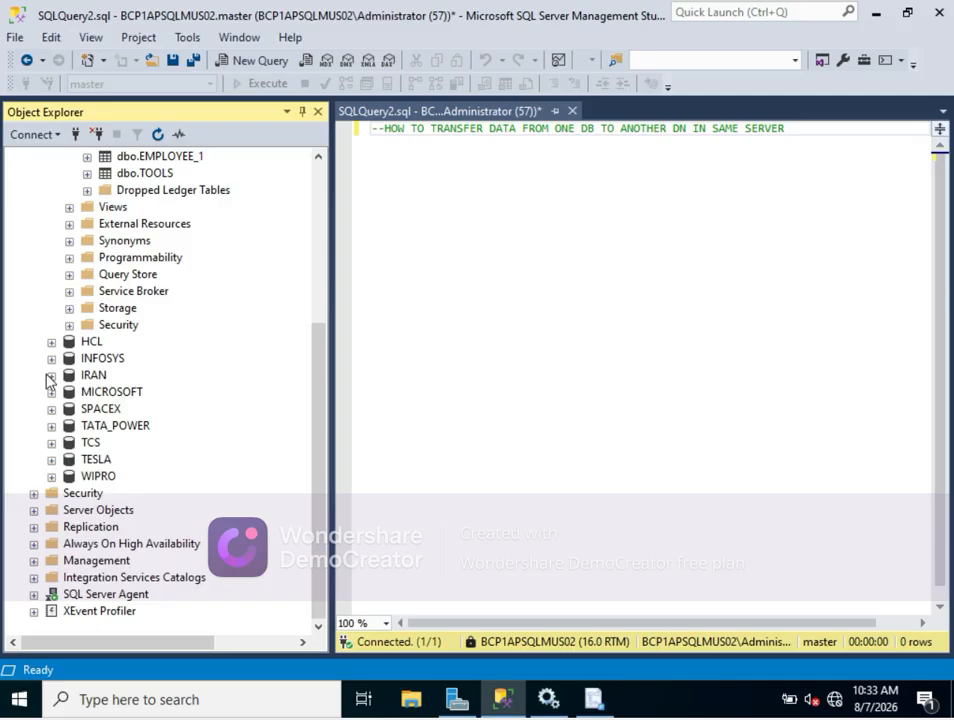
click(51, 376)
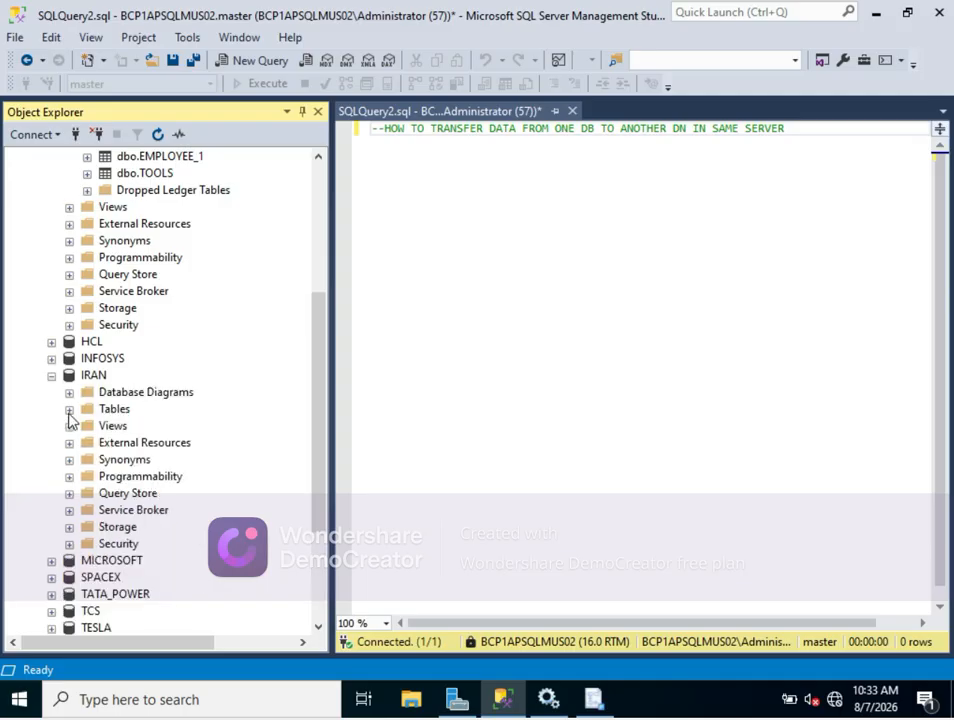
click(69, 409)
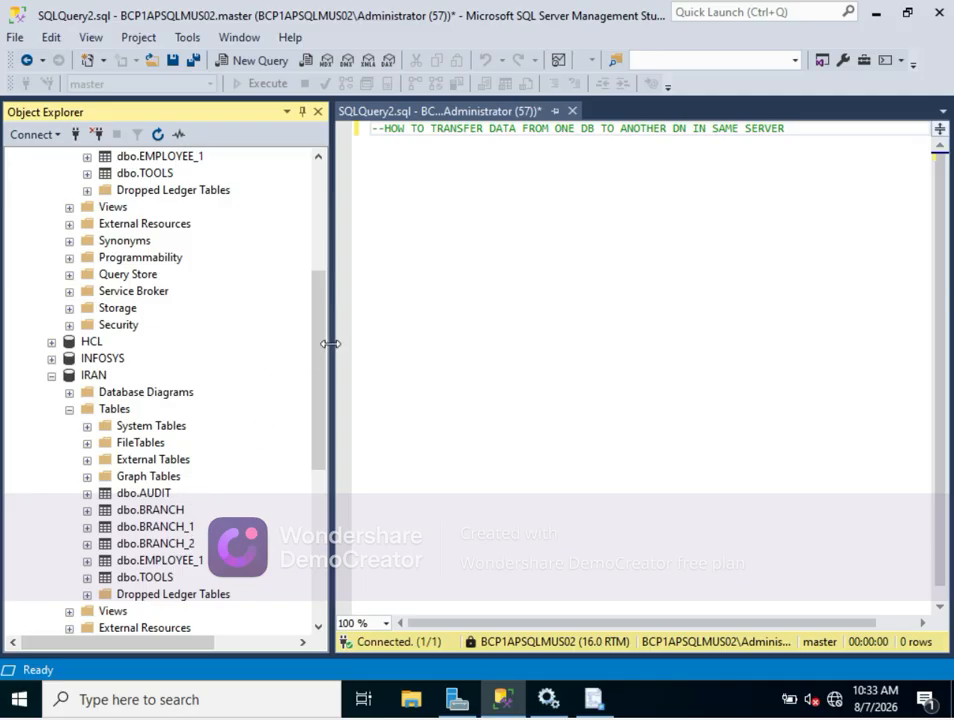
drag(317, 350, 326, 417)
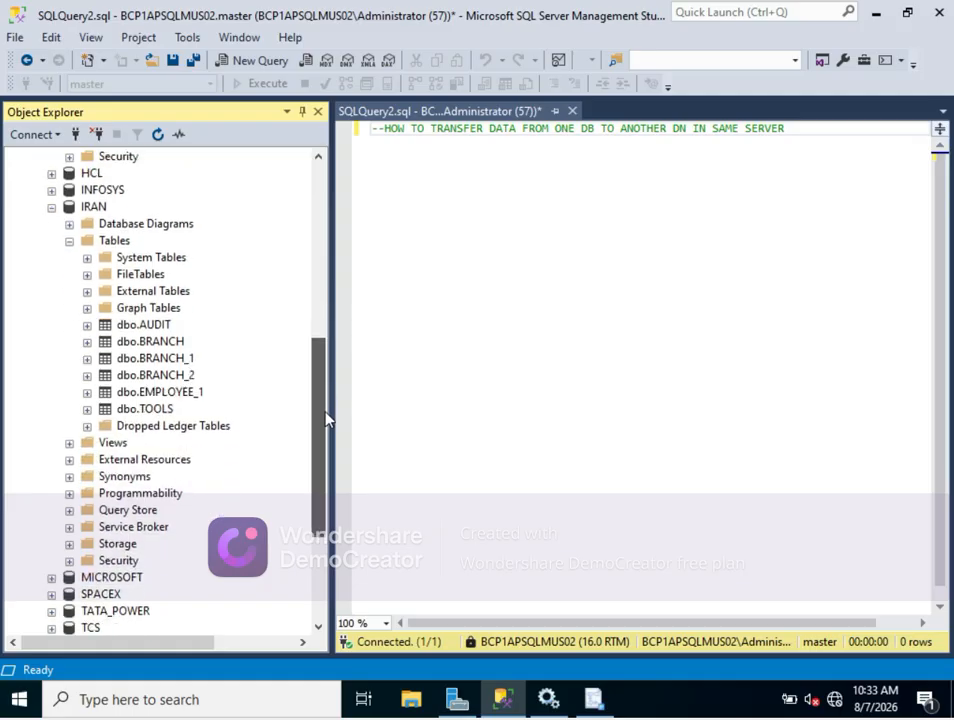